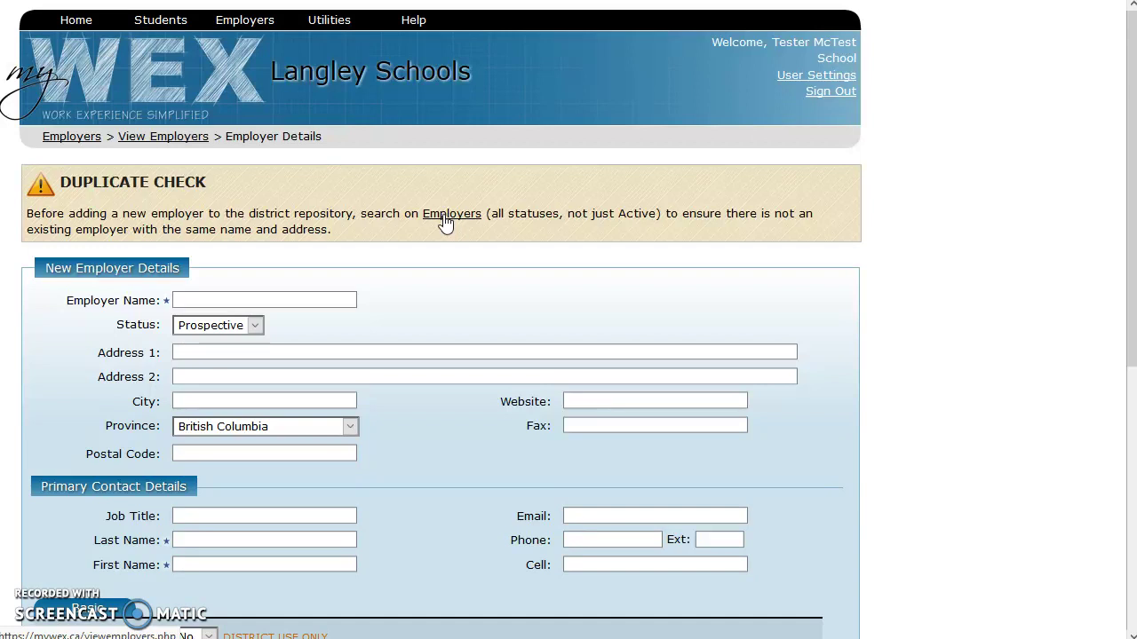
# - Go to the View Employers search page to check for existing employers
pyautogui.click(446, 218)
# - Search the employer list by name for '999 Books'
pyautogui.click(347, 225)
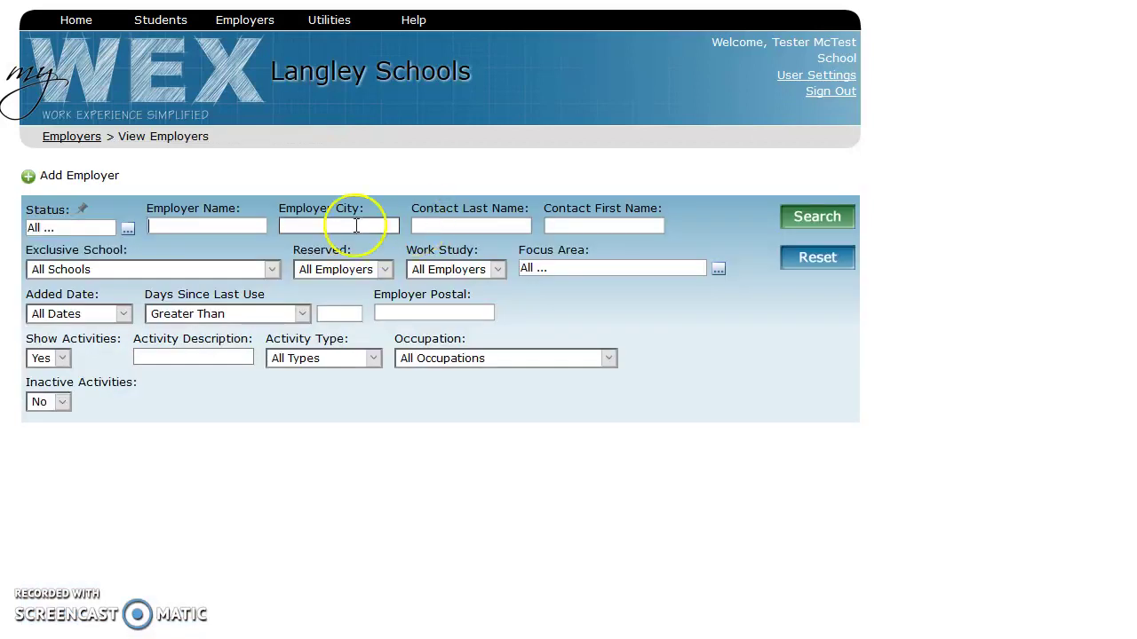
pyautogui.click(233, 227)
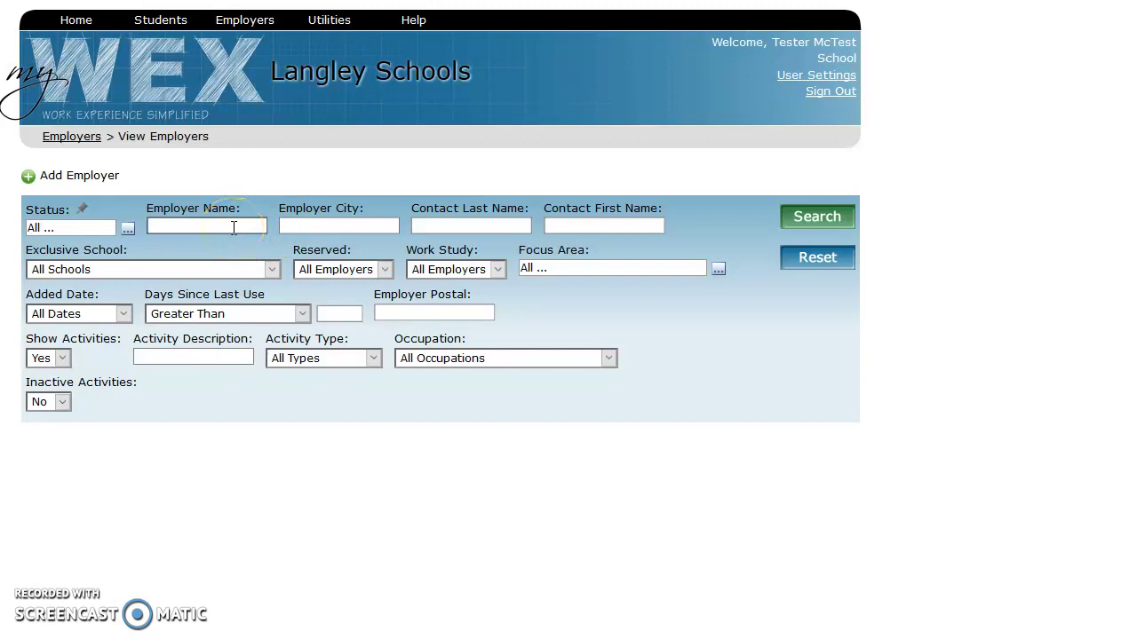
pyautogui.write('999')
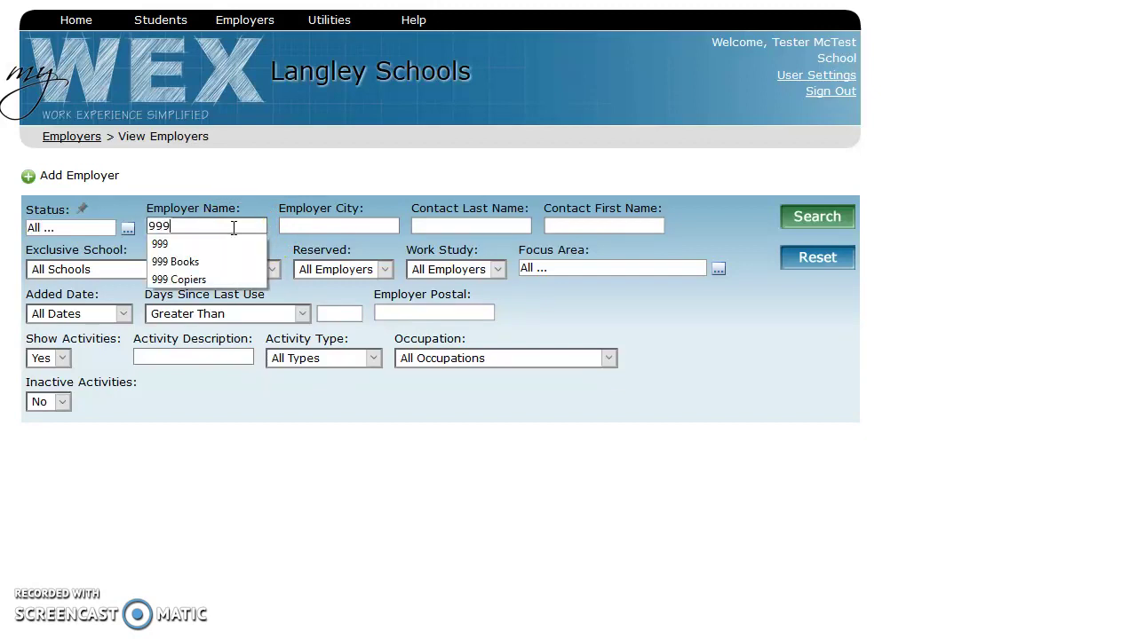
pyautogui.write(' Books')
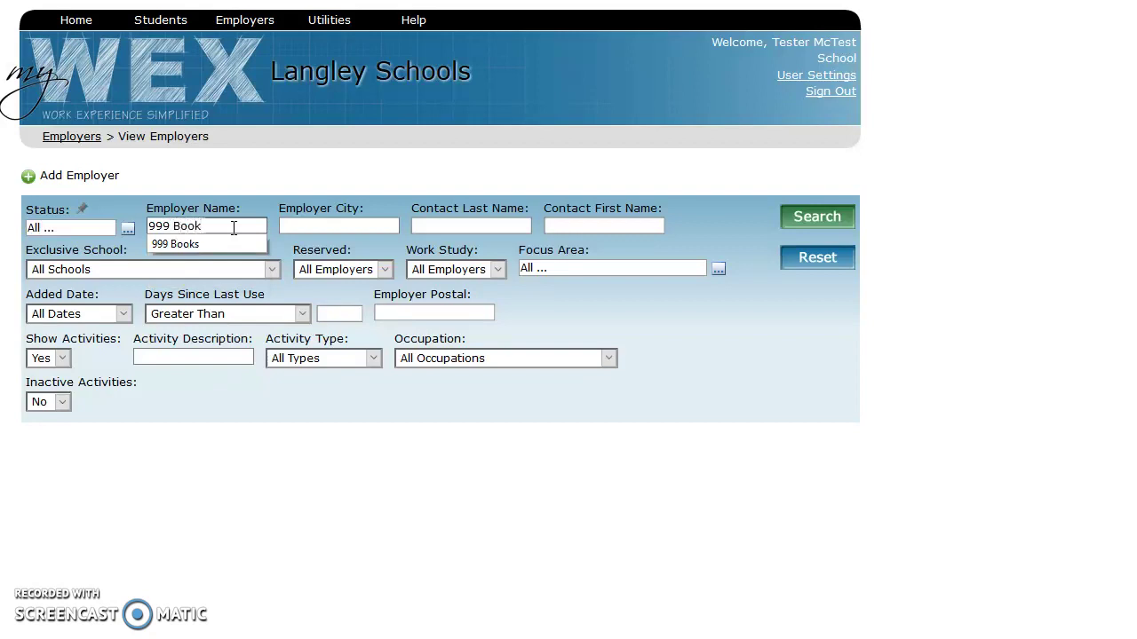
pyautogui.press('Return')
# - Broaden the name search to '999', find no matches, and start a new employer
pyautogui.click(233, 227)
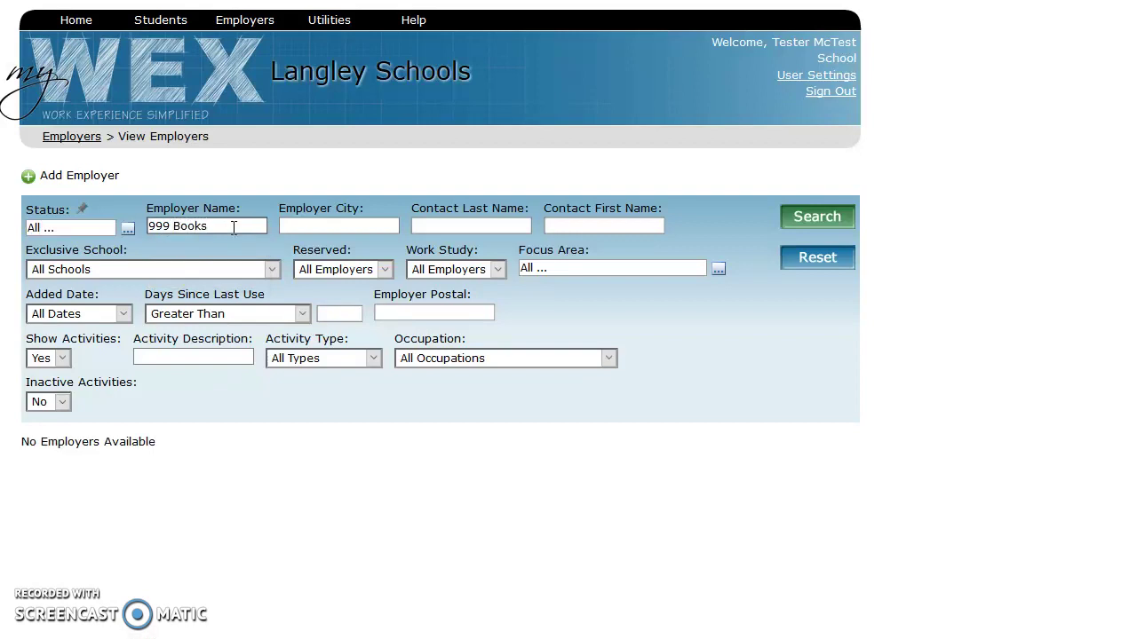
pyautogui.click(804, 216)
pyautogui.moveTo(219, 225); pyautogui.dragTo(169, 230)
pyautogui.press('BackSpace')
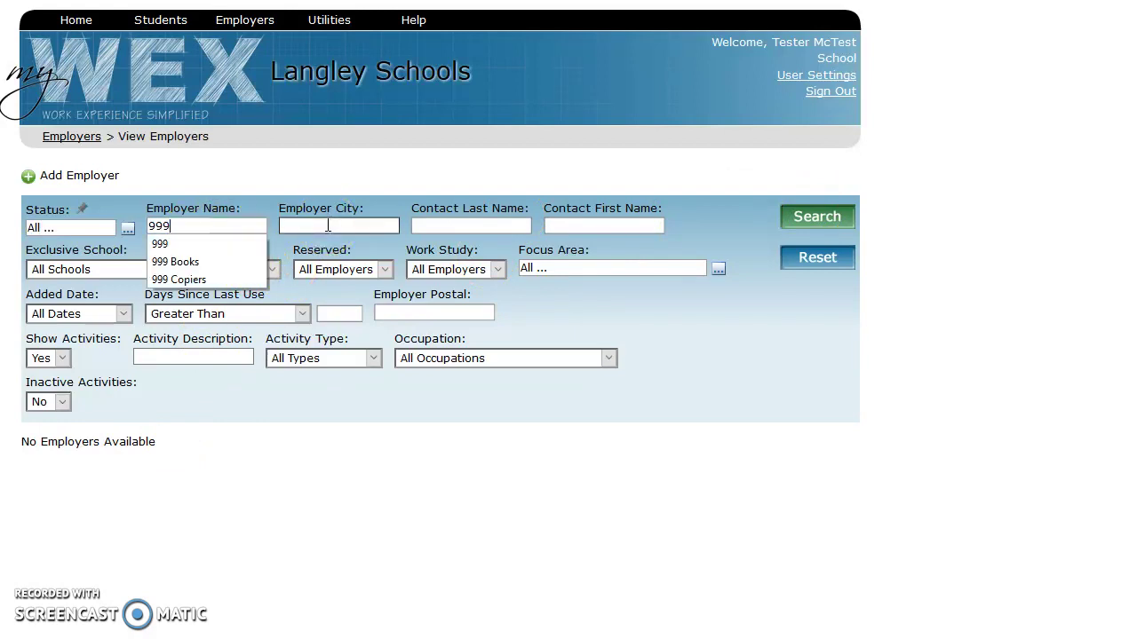
pyautogui.click(643, 135)
pyautogui.click(802, 226)
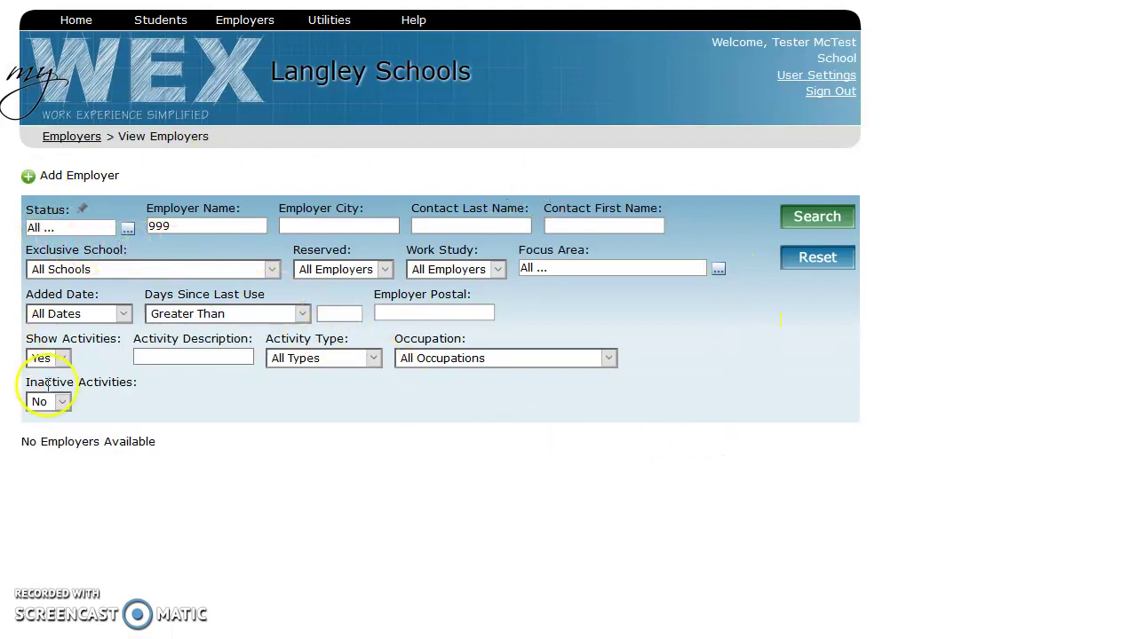
pyautogui.click(28, 184)
pyautogui.click(264, 300)
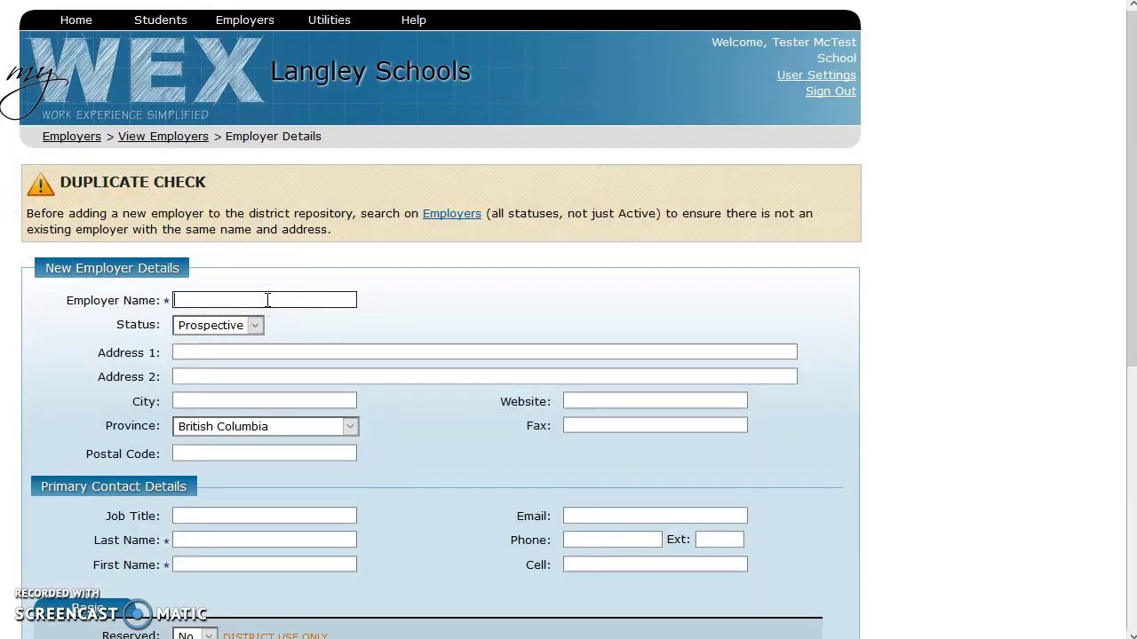
# - Work through the 999 Books form, including the primary contact's job title and last name fields
pyautogui.scroll(-3, 267, 301)
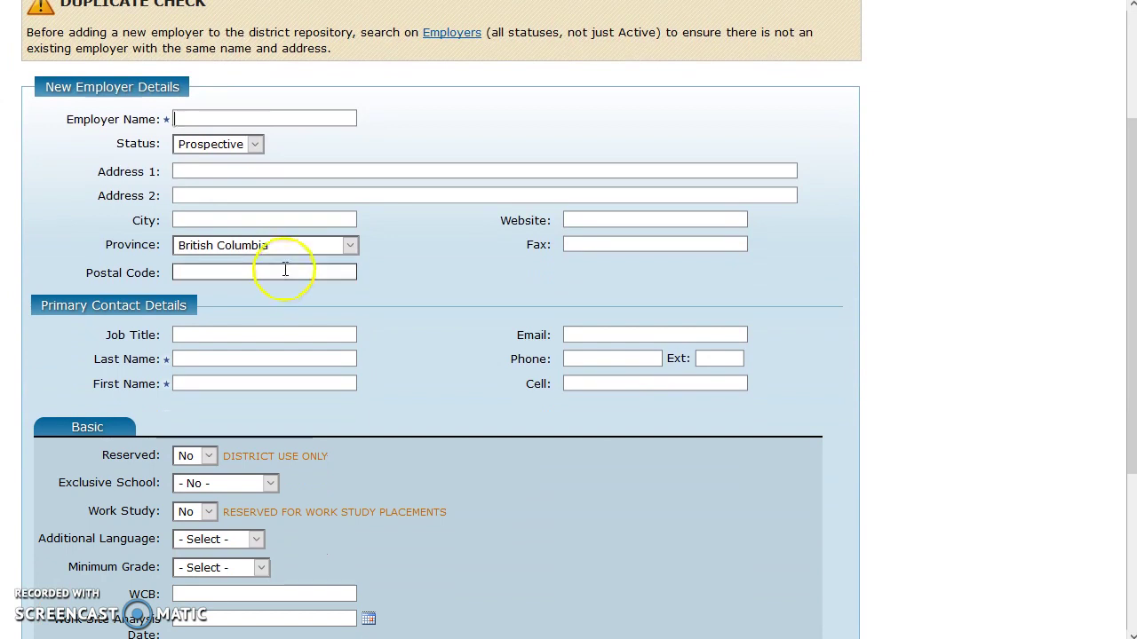
pyautogui.scroll(-2, 285, 269)
pyautogui.scroll(2, 284, 264)
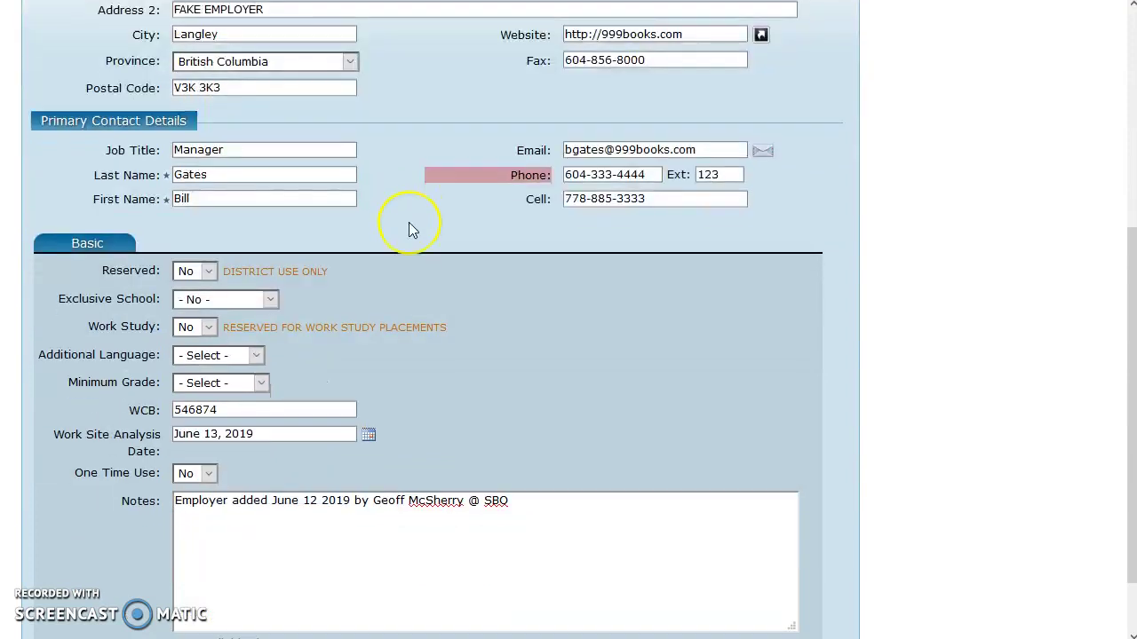
pyautogui.scroll(-2, 409, 226)
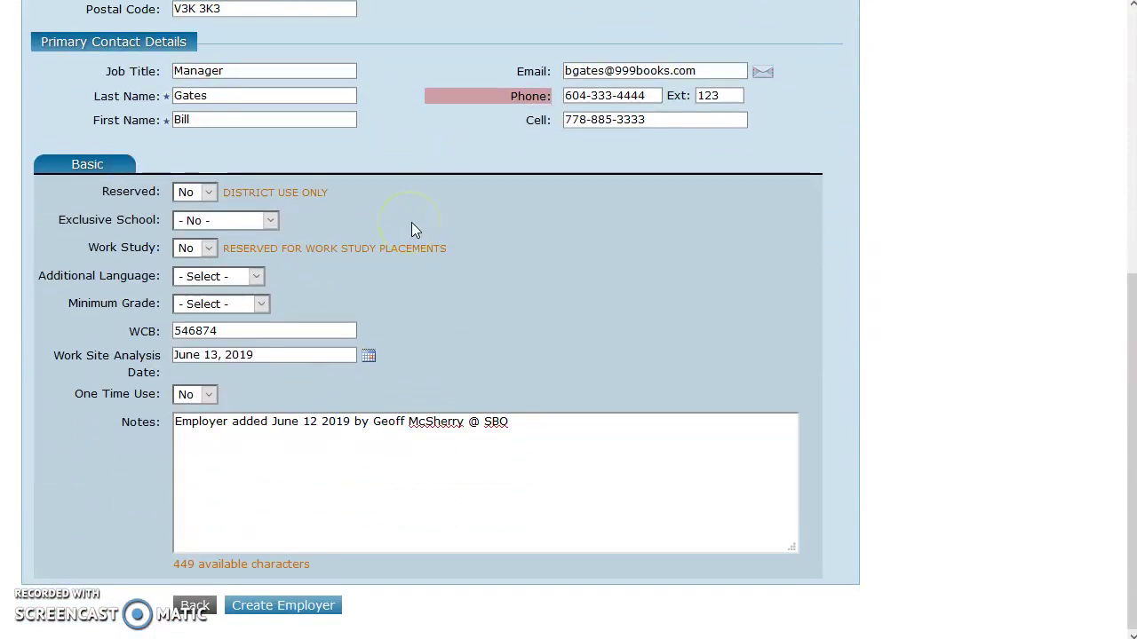
pyautogui.scroll(2, 411, 222)
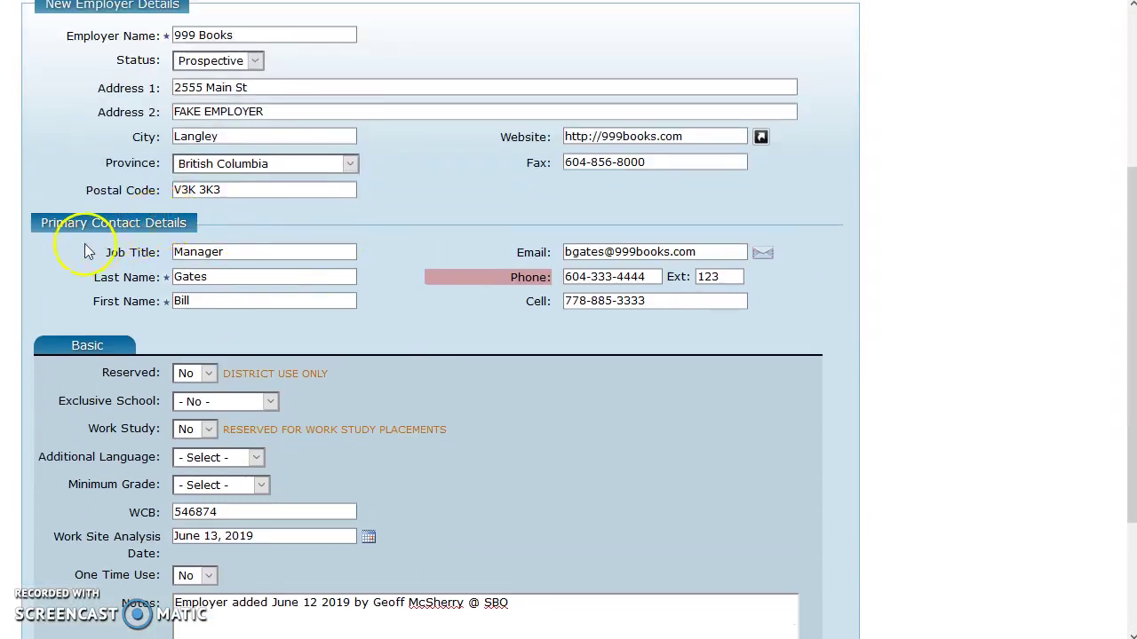
pyautogui.click(248, 257)
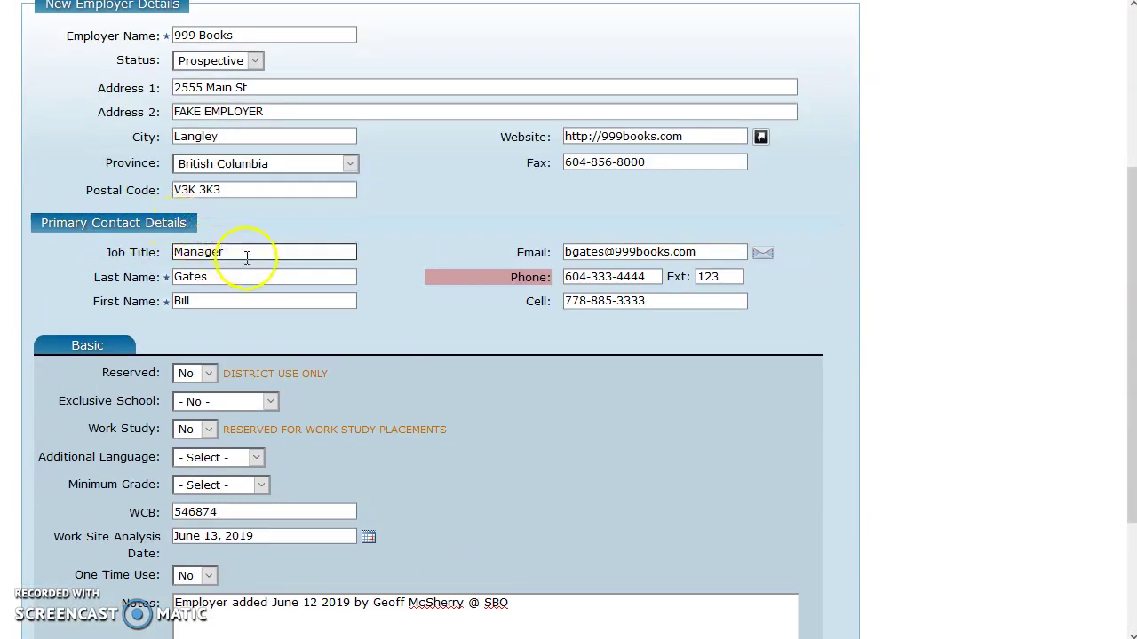
pyautogui.click(254, 283)
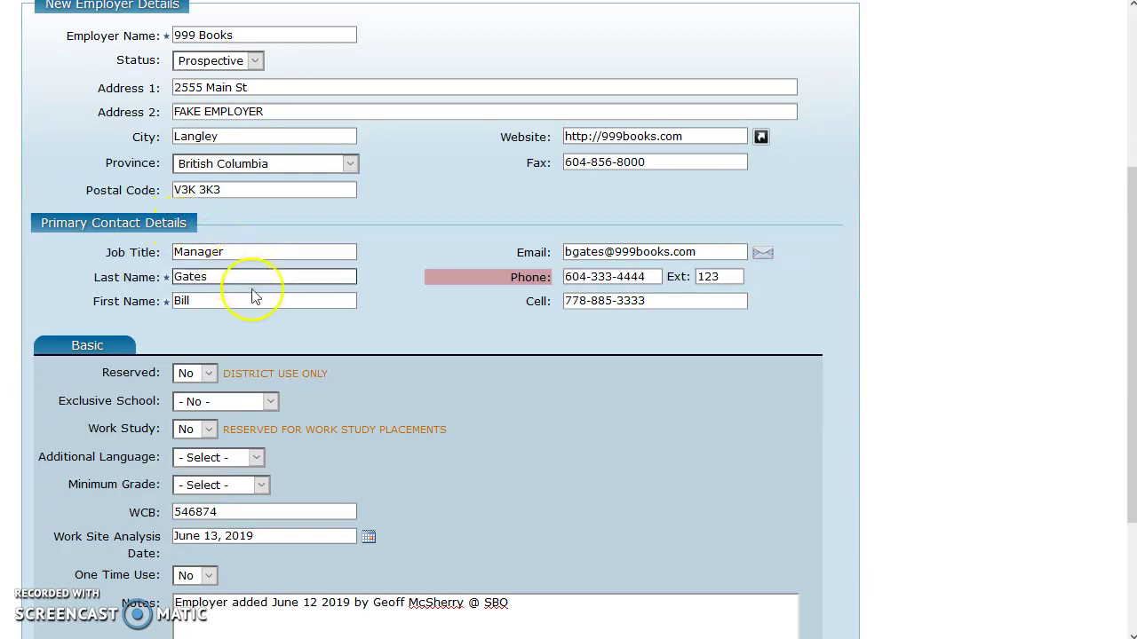
pyautogui.click(253, 248)
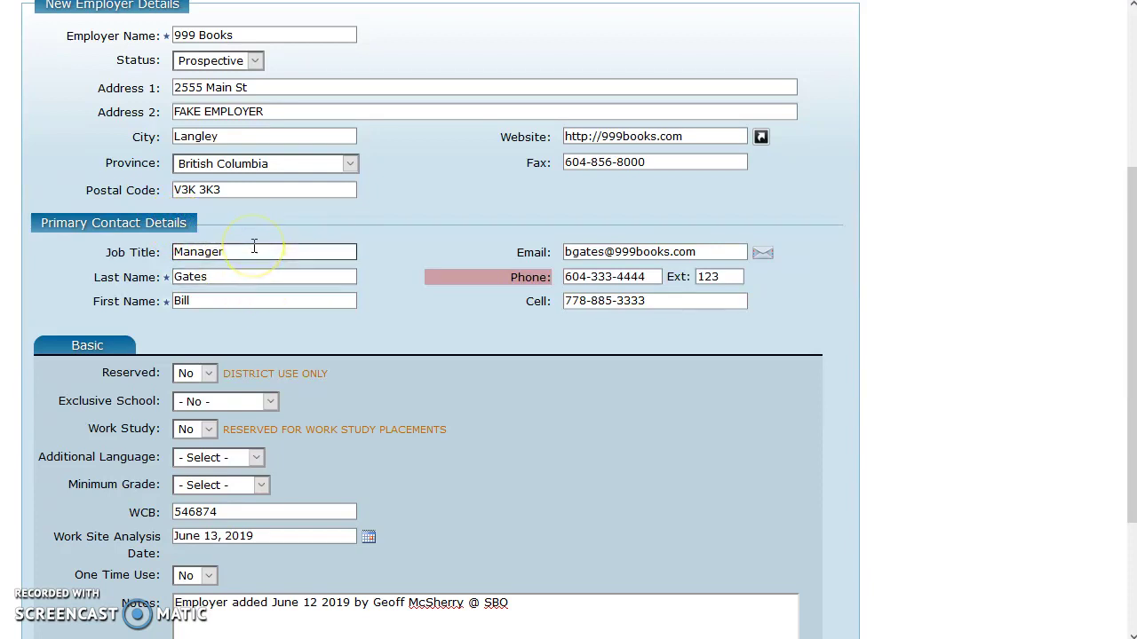
pyautogui.scroll(-2, 254, 247)
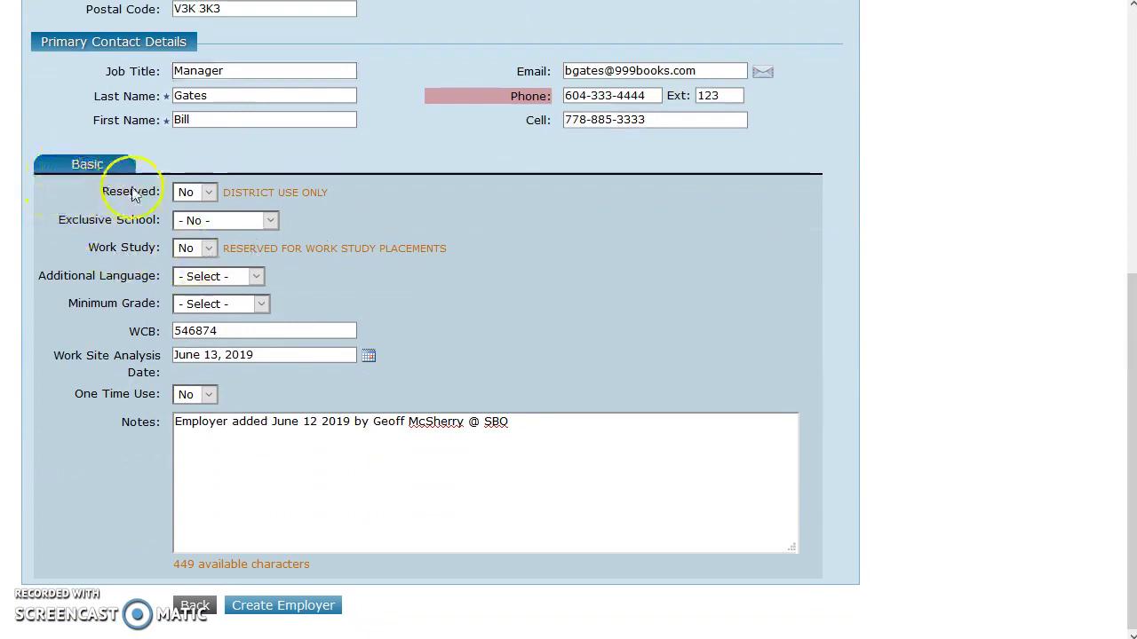
pyautogui.click(195, 193)
pyautogui.click(196, 192)
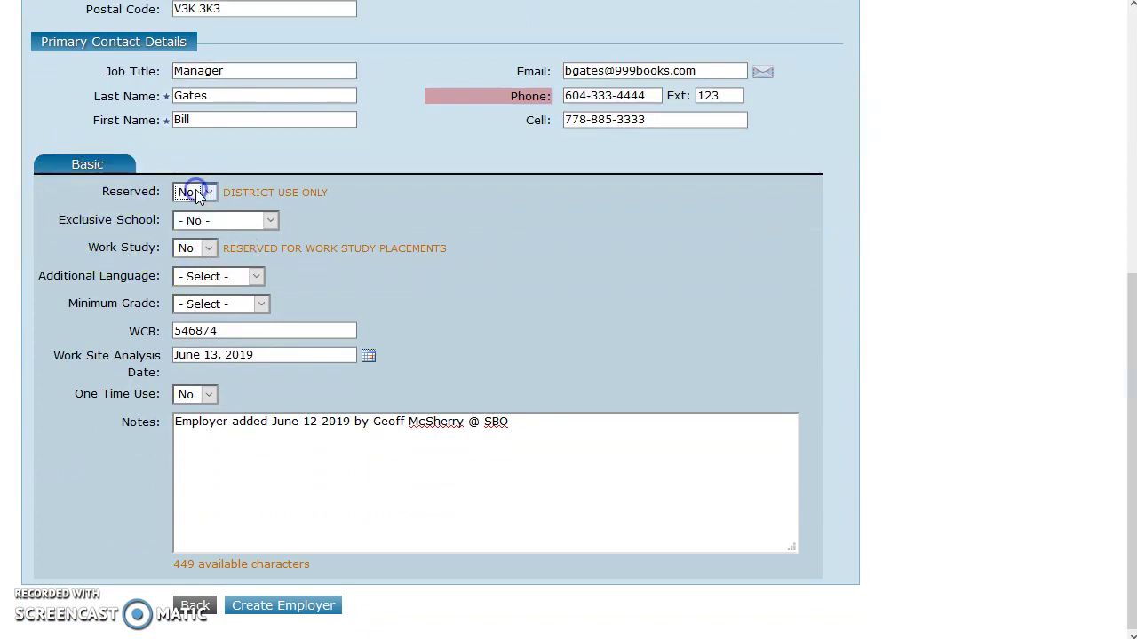
pyautogui.click(297, 211)
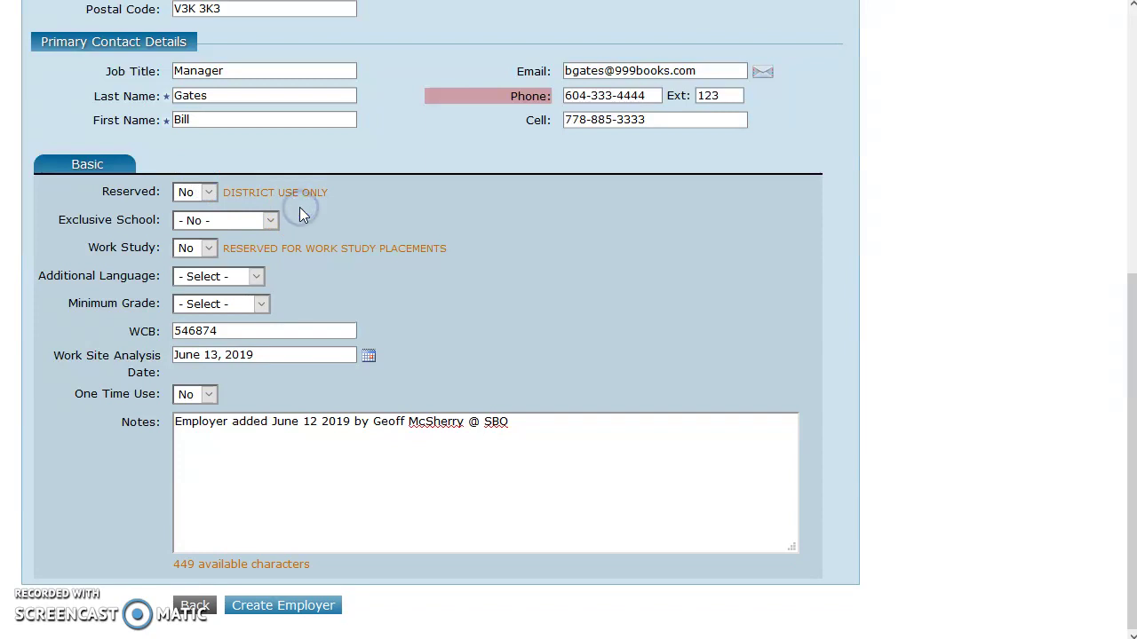
pyautogui.click(269, 222)
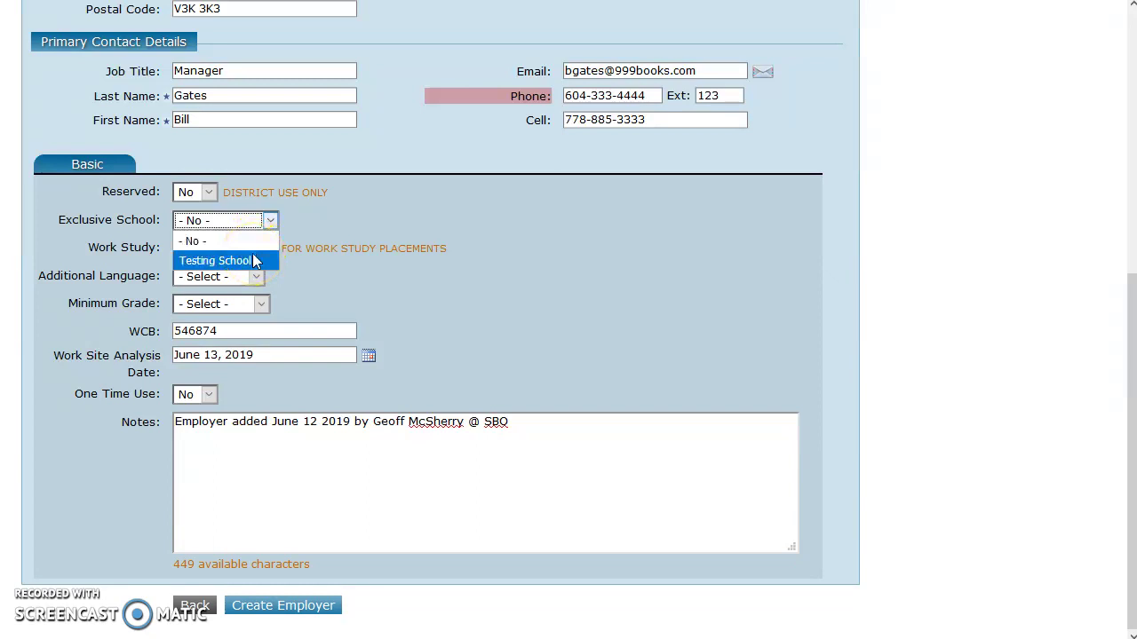
pyautogui.click(327, 215)
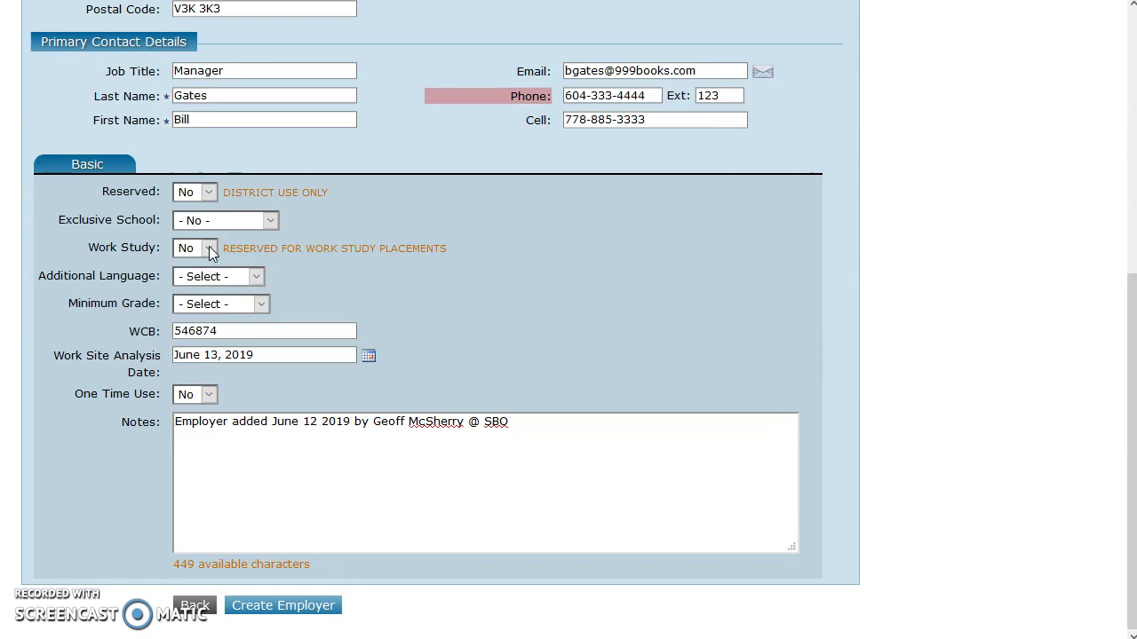
pyautogui.click(258, 276)
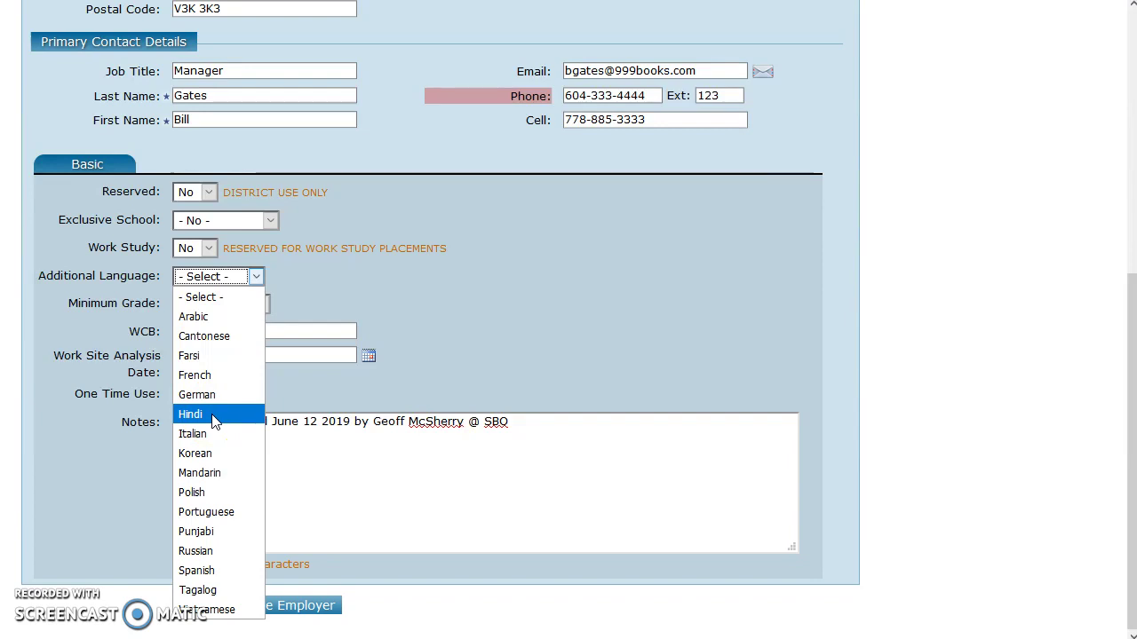
pyautogui.click(416, 298)
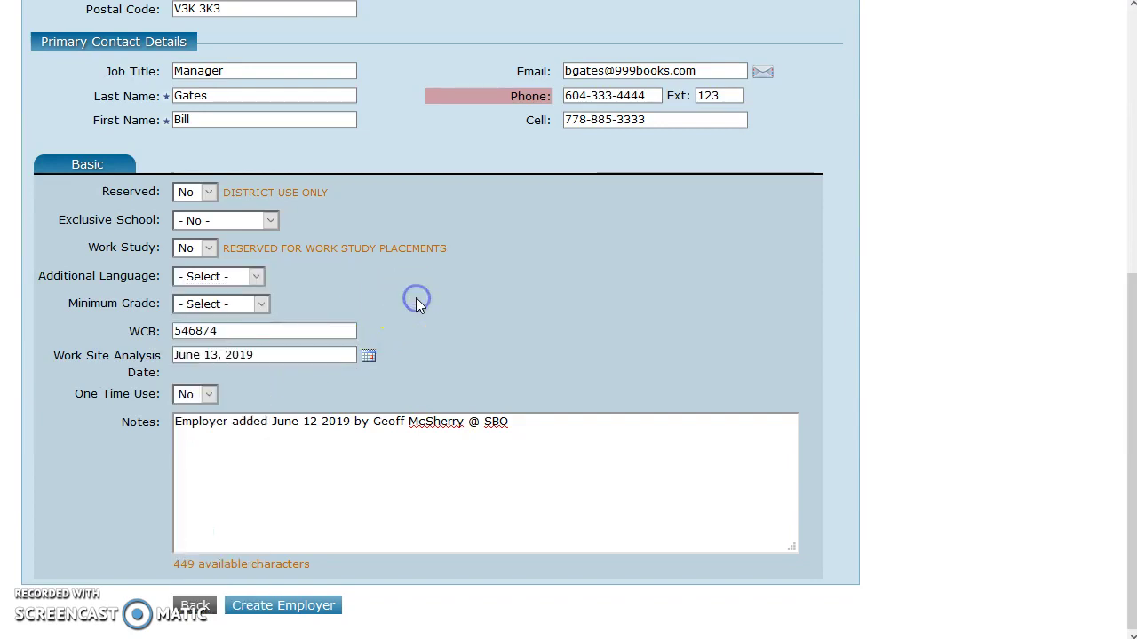
pyautogui.click(253, 277)
pyautogui.click(352, 294)
pyautogui.click(236, 304)
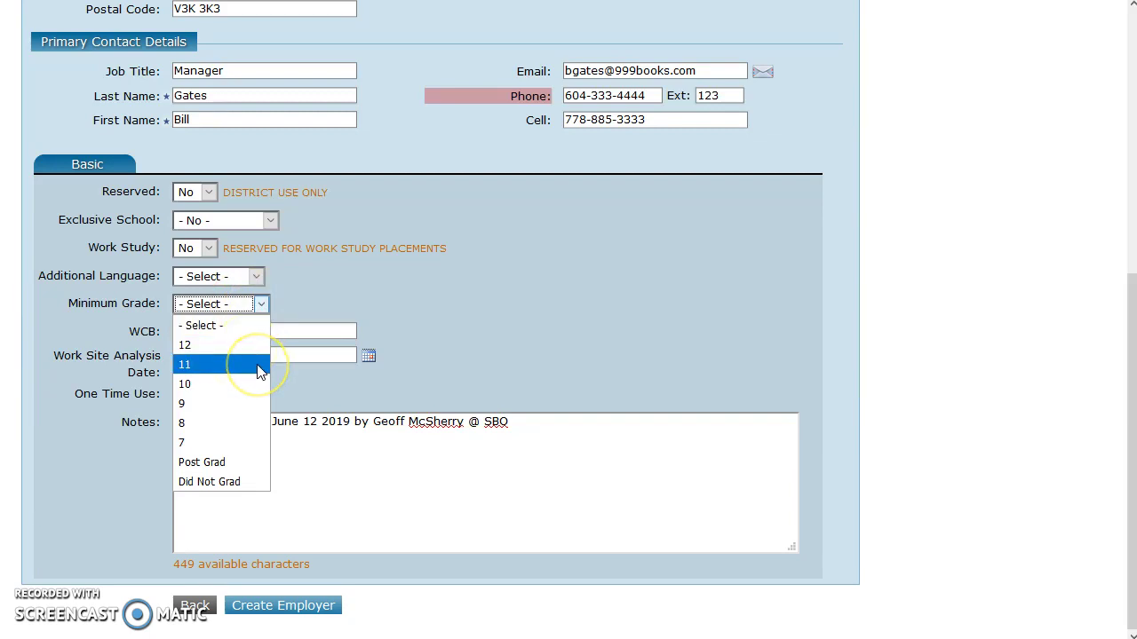
pyautogui.click(400, 305)
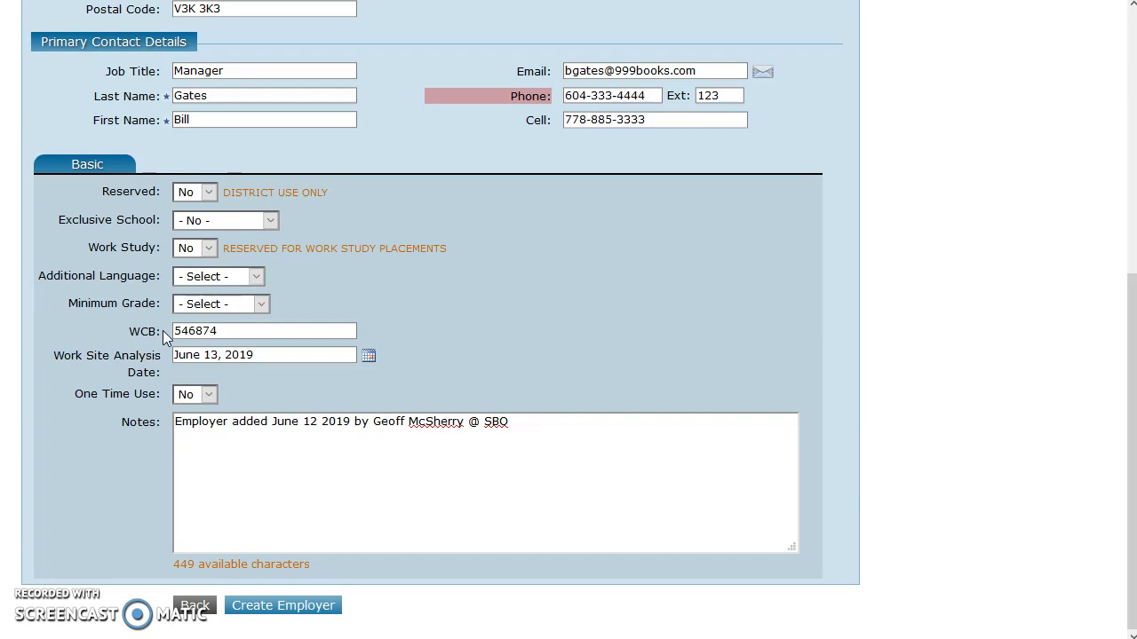
pyautogui.click(273, 355)
pyautogui.click(272, 354)
pyautogui.click(448, 365)
pyautogui.click(203, 395)
pyautogui.moveTo(588, 426); pyautogui.dragTo(74, 416)
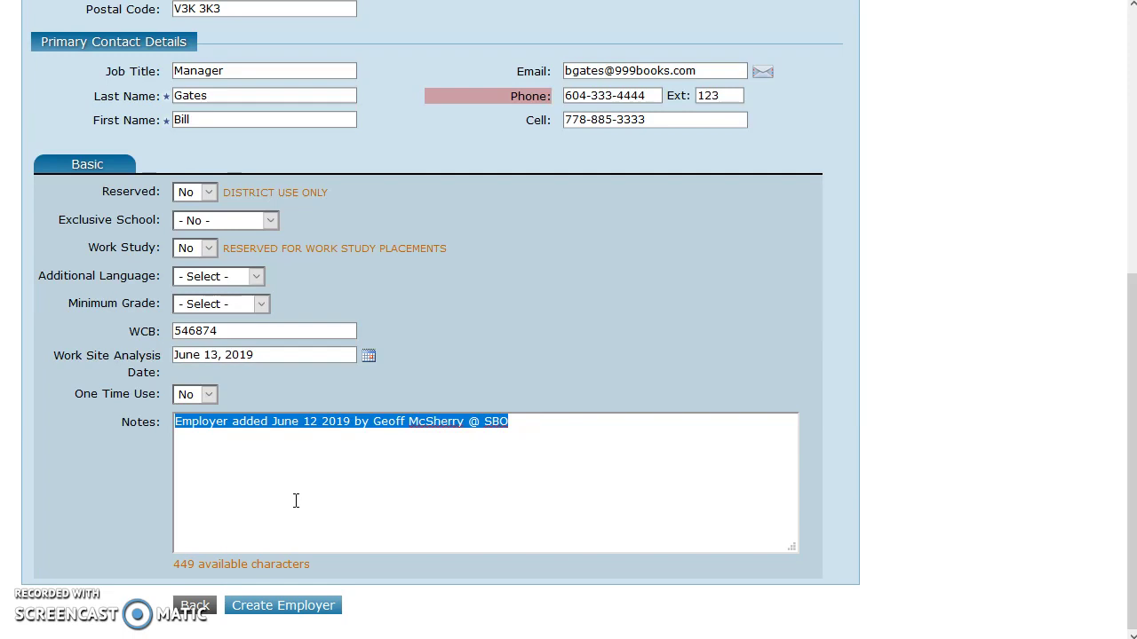
pyautogui.click(432, 507)
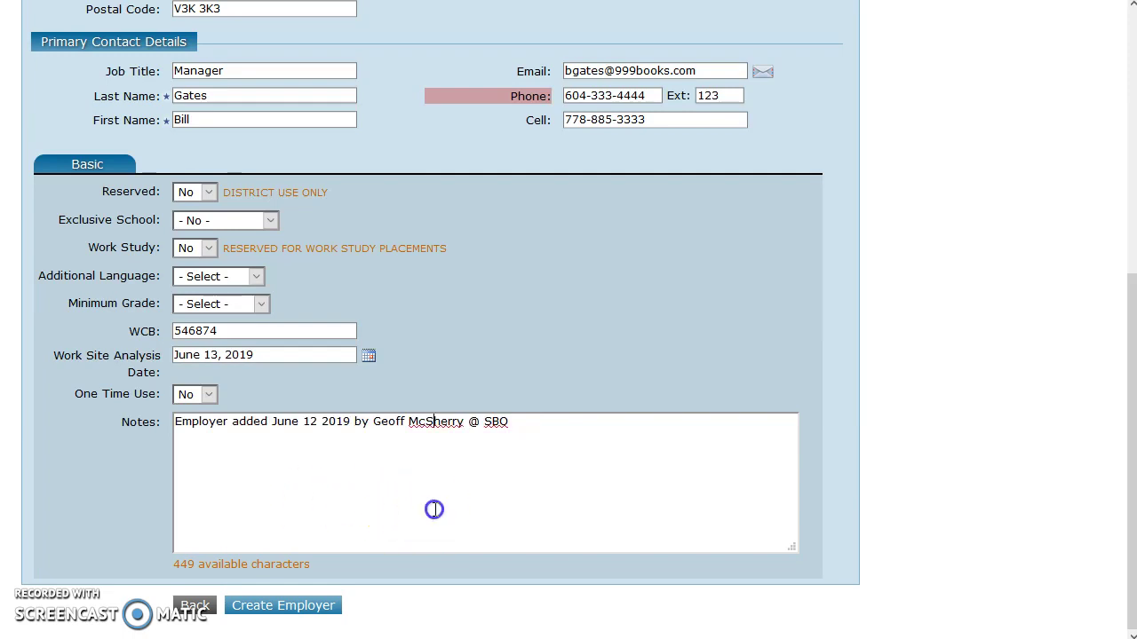
pyautogui.scroll(1, 522, 454)
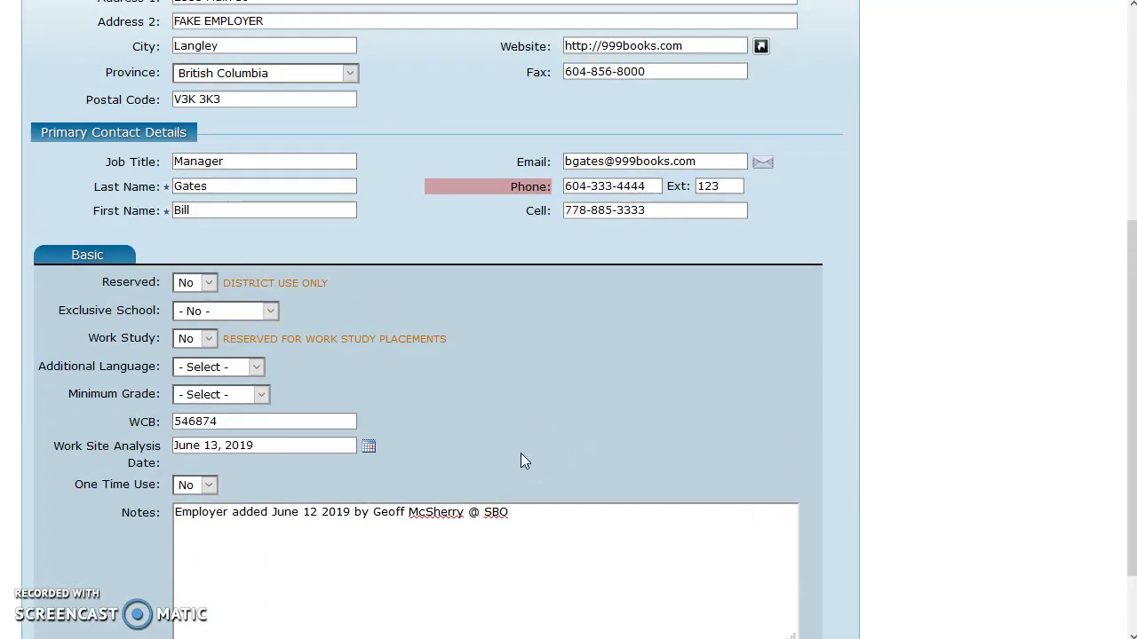
pyautogui.scroll(1, 522, 455)
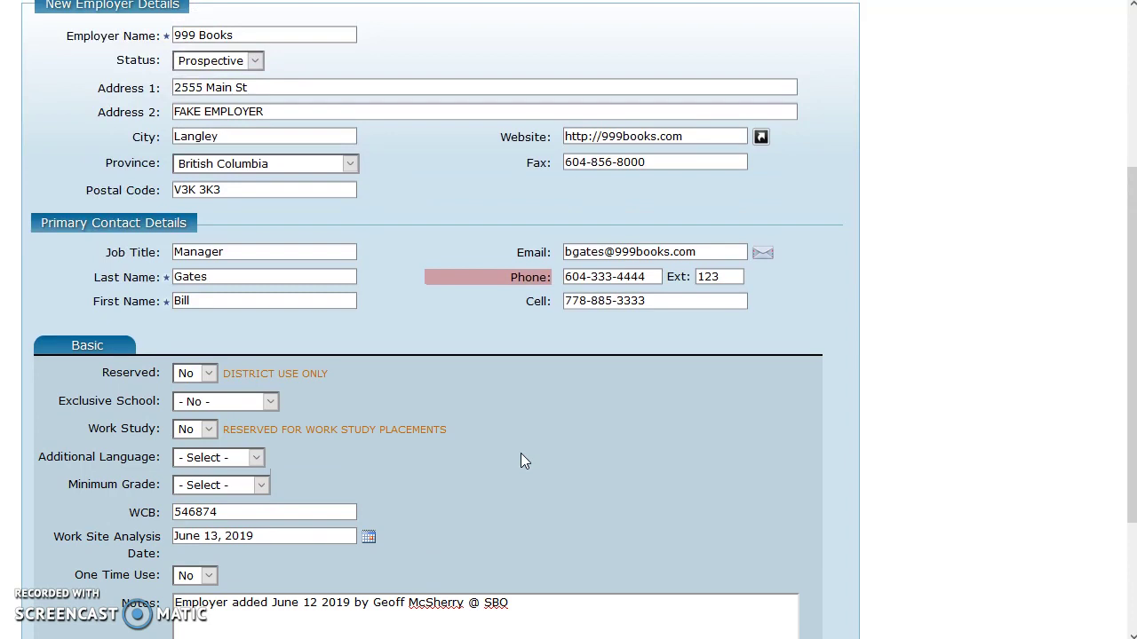
pyautogui.scroll(1, 522, 454)
pyautogui.scroll(-3, 520, 453)
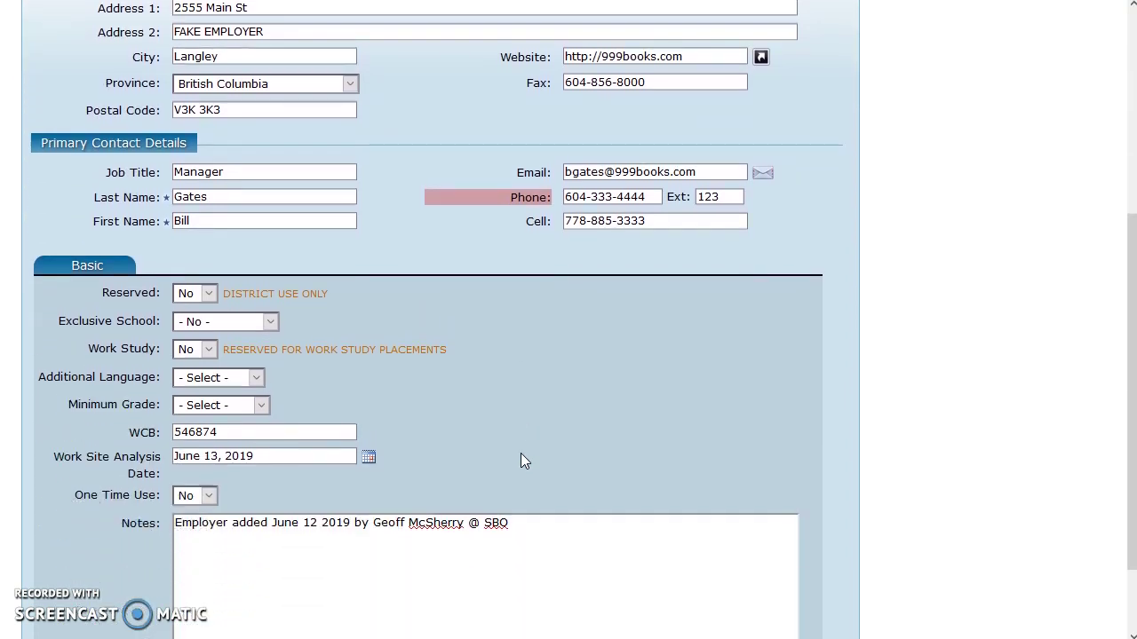
pyautogui.scroll(3, 522, 454)
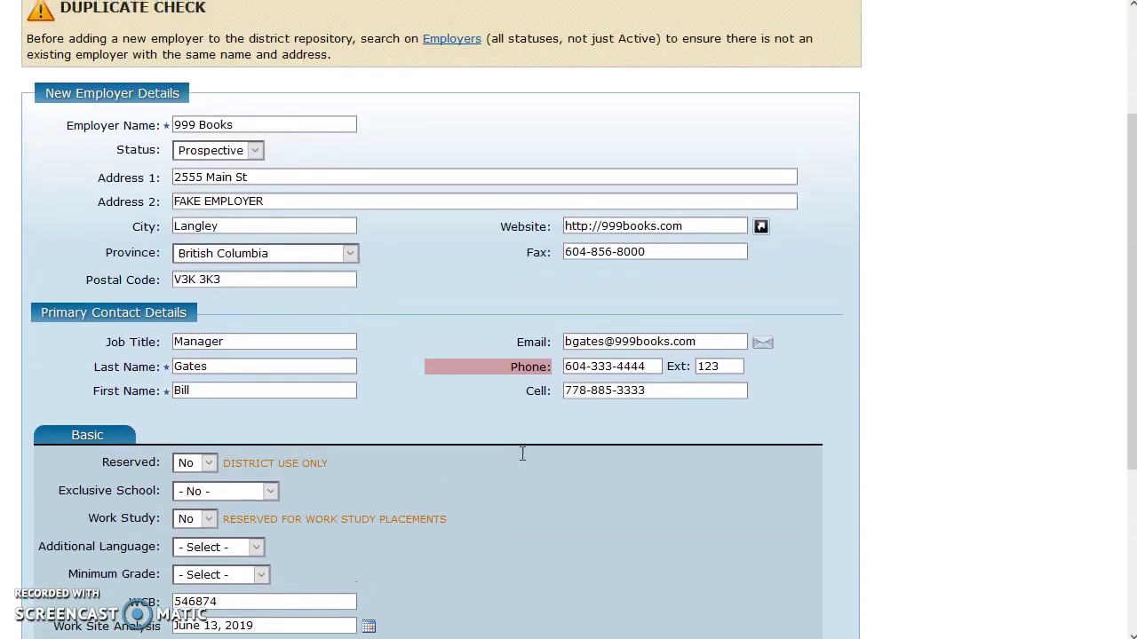
pyautogui.scroll(-3, 520, 453)
pyautogui.click(519, 457)
# - Create and confirm the 999 Books employer record, then go to its activities
pyautogui.click(302, 611)
pyautogui.click(301, 611)
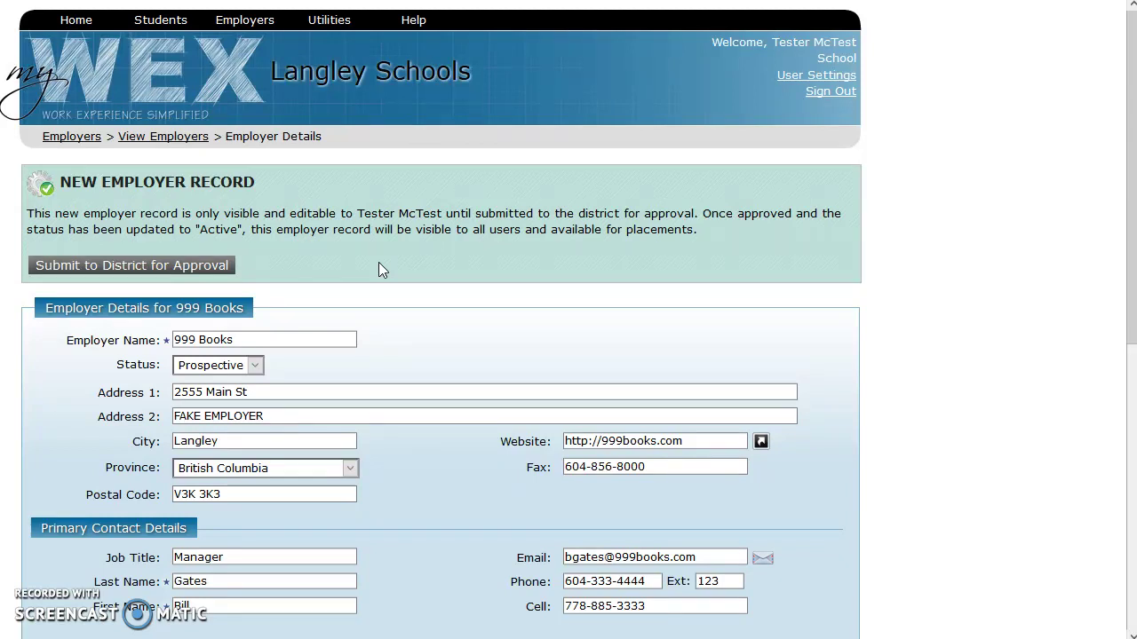
pyautogui.scroll(-5, 377, 263)
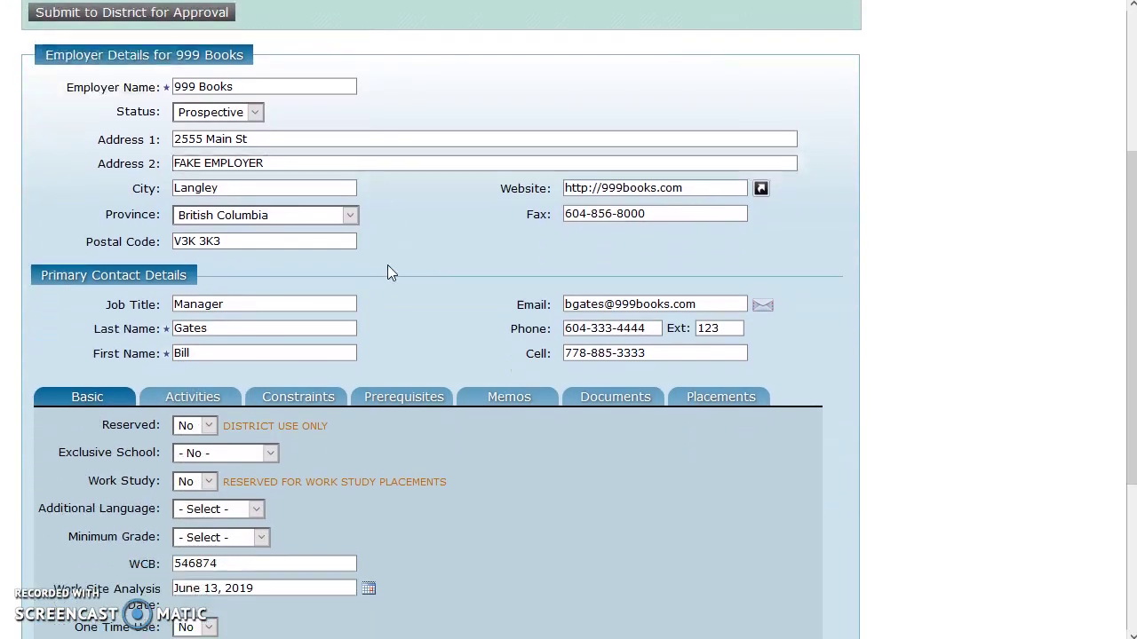
pyautogui.scroll(-2, 364, 248)
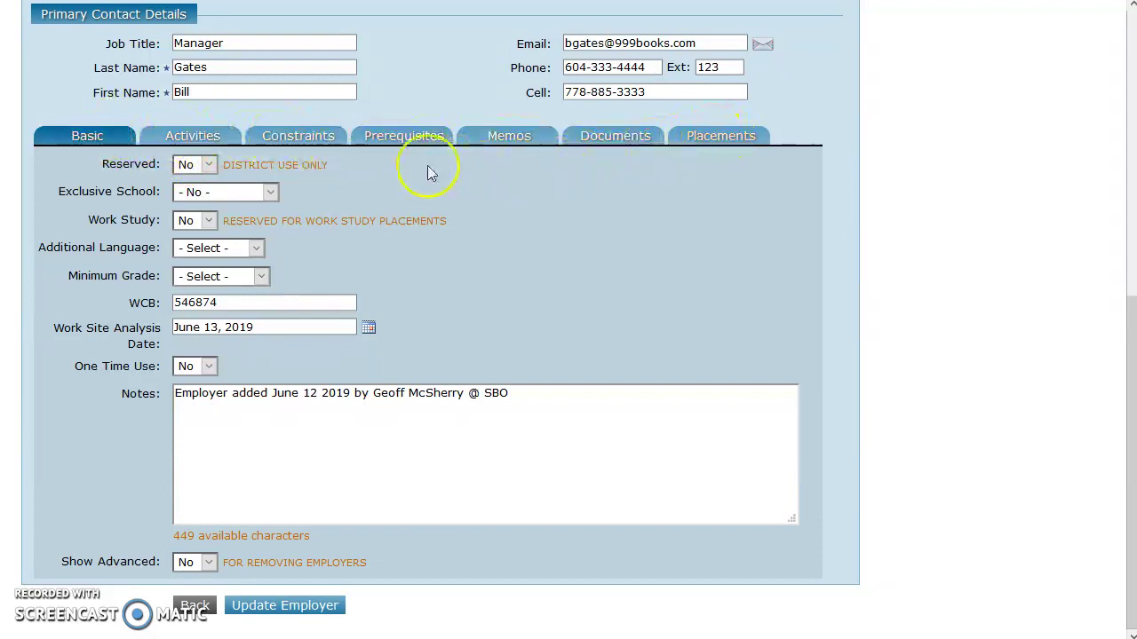
pyautogui.click(187, 143)
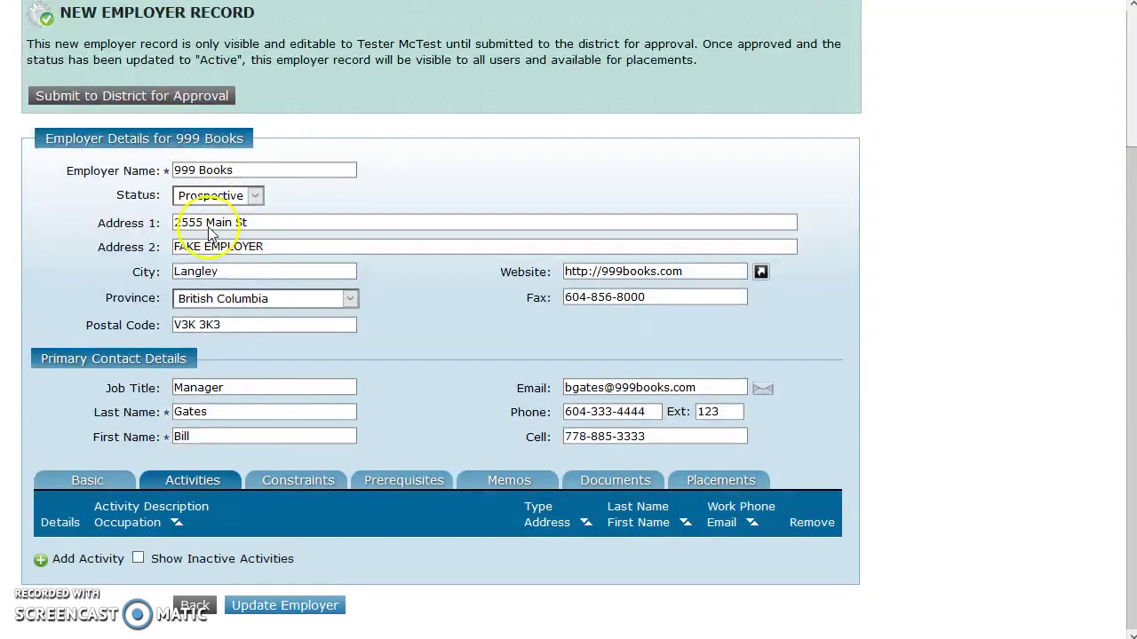
# - Show the 999 Books record's empty Activities list
pyautogui.click(315, 411)
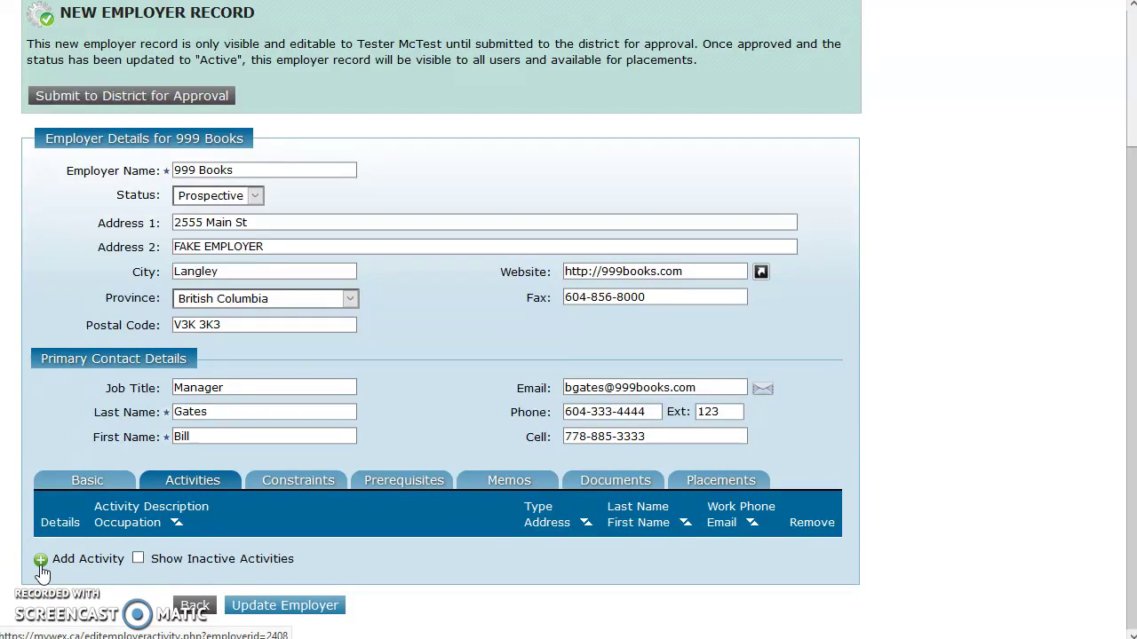
# - Open a blank activity form for 999 Books, ready for the activity description
pyautogui.click(49, 560)
pyautogui.click(41, 562)
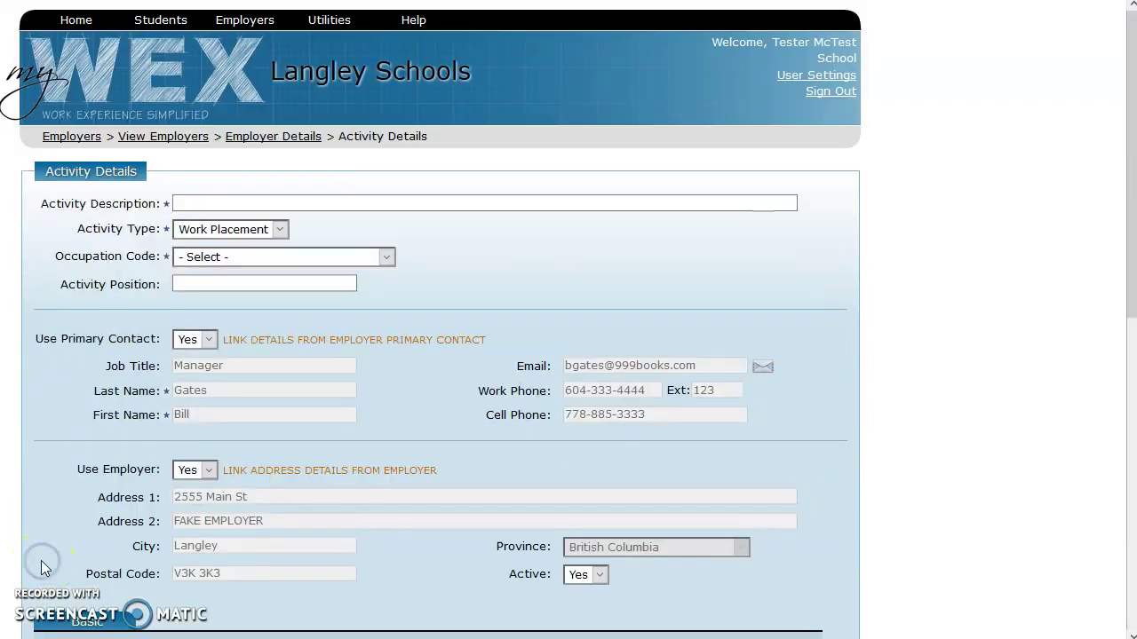
pyautogui.click(194, 205)
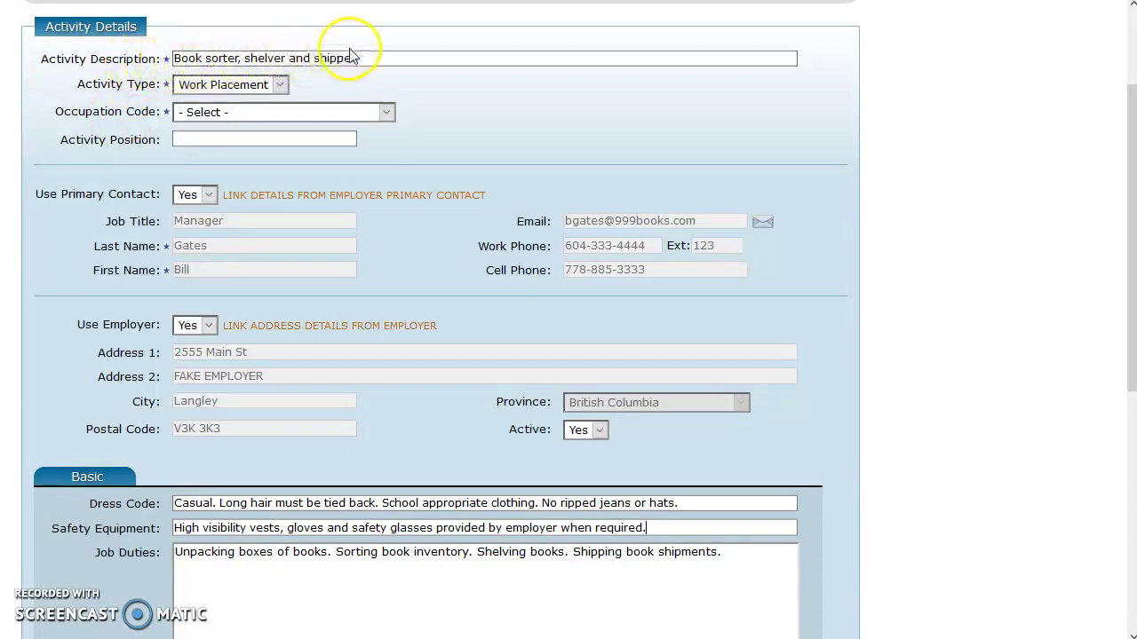
# - Keep Work Placement as the activity type and choose Library Studies as occupation code
pyautogui.click(282, 84)
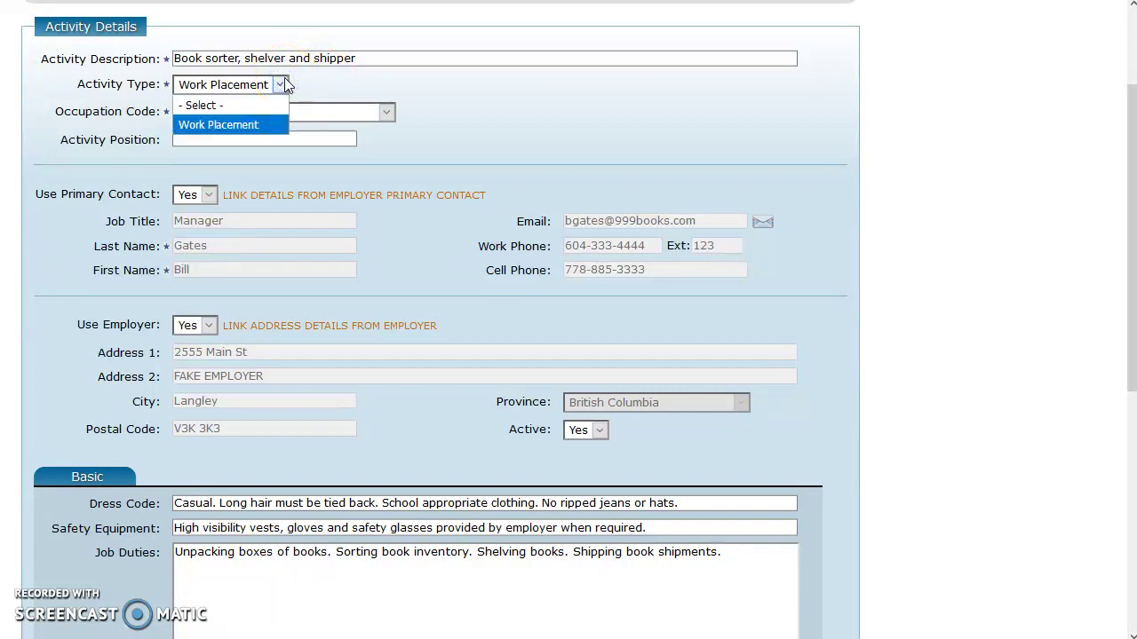
pyautogui.click(360, 87)
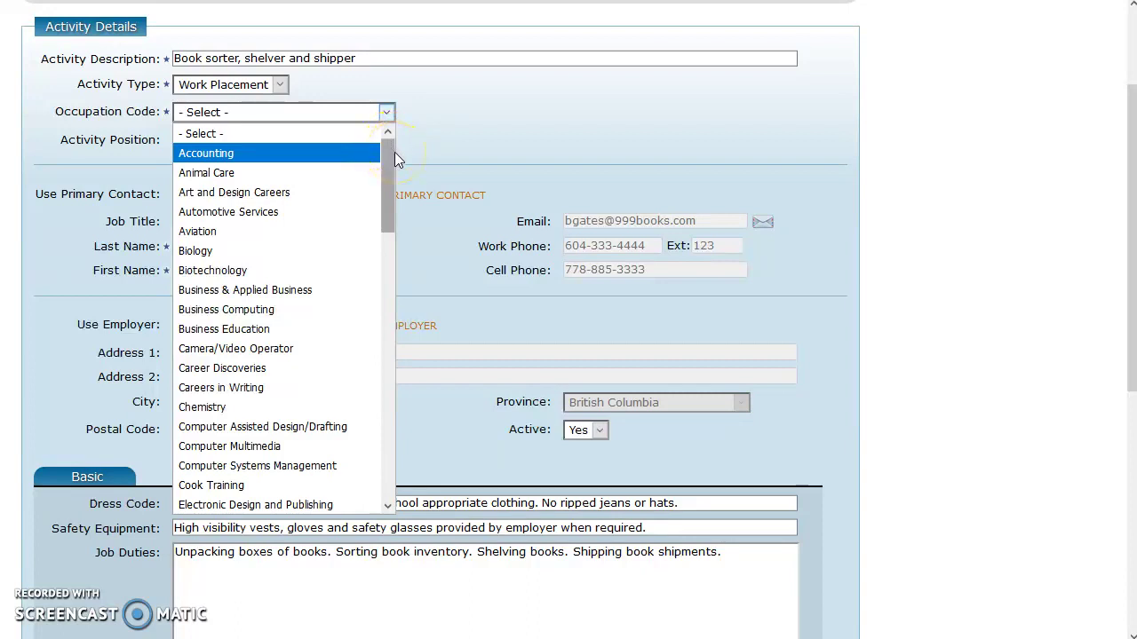
pyautogui.scroll(-1, 395, 160)
pyautogui.moveTo(399, 164)
pyautogui.mouseDown()
pyautogui.moveTo(399, 155)
pyautogui.moveTo(447, 432)
pyautogui.moveTo(437, 380)
pyautogui.mouseUp()
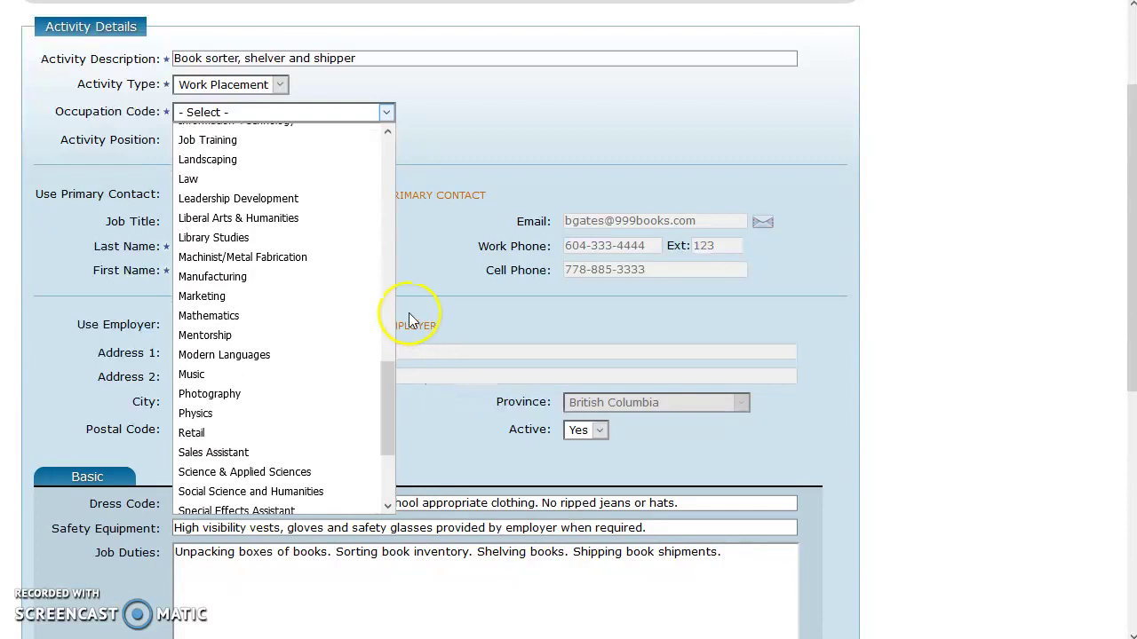
pyautogui.click(302, 238)
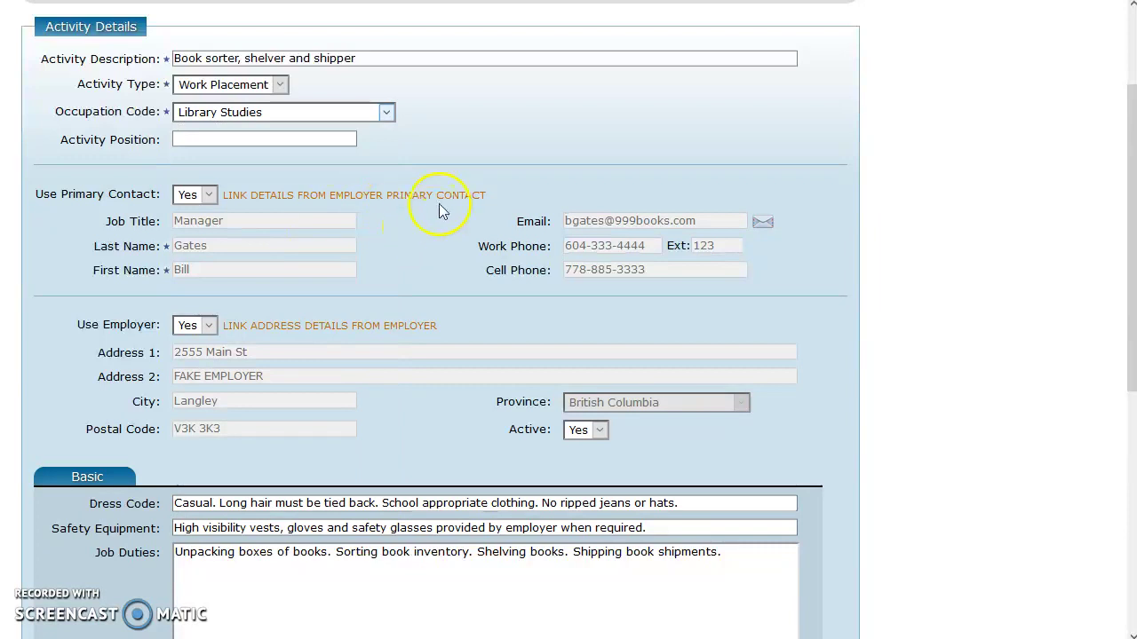
pyautogui.scroll(-1, 447, 176)
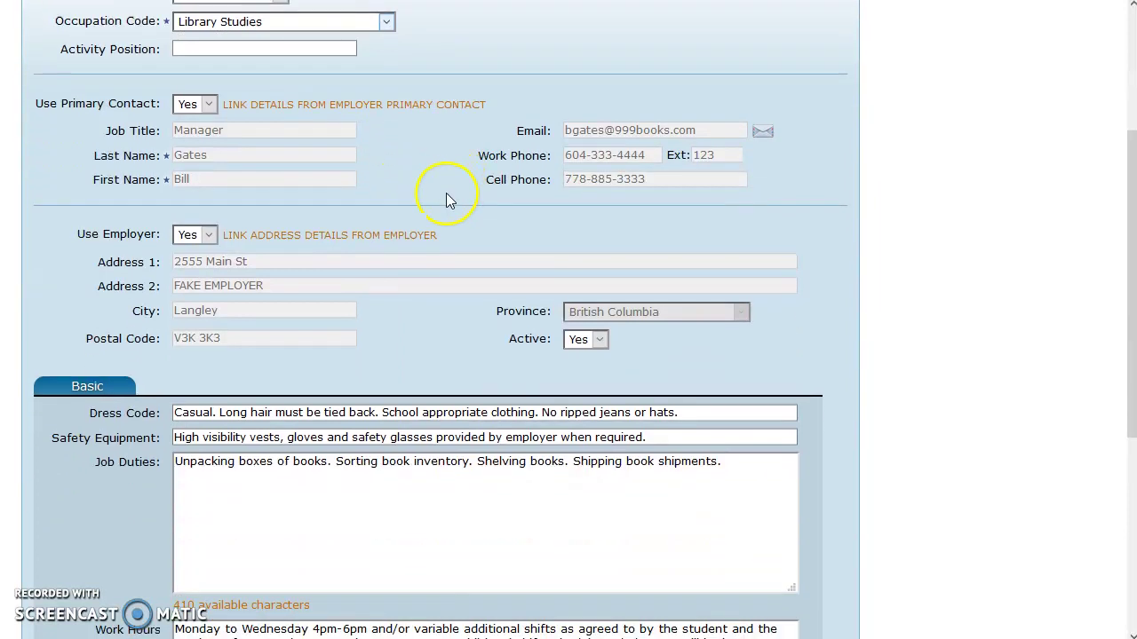
pyautogui.scroll(1, 448, 200)
pyautogui.scroll(-2, 431, 211)
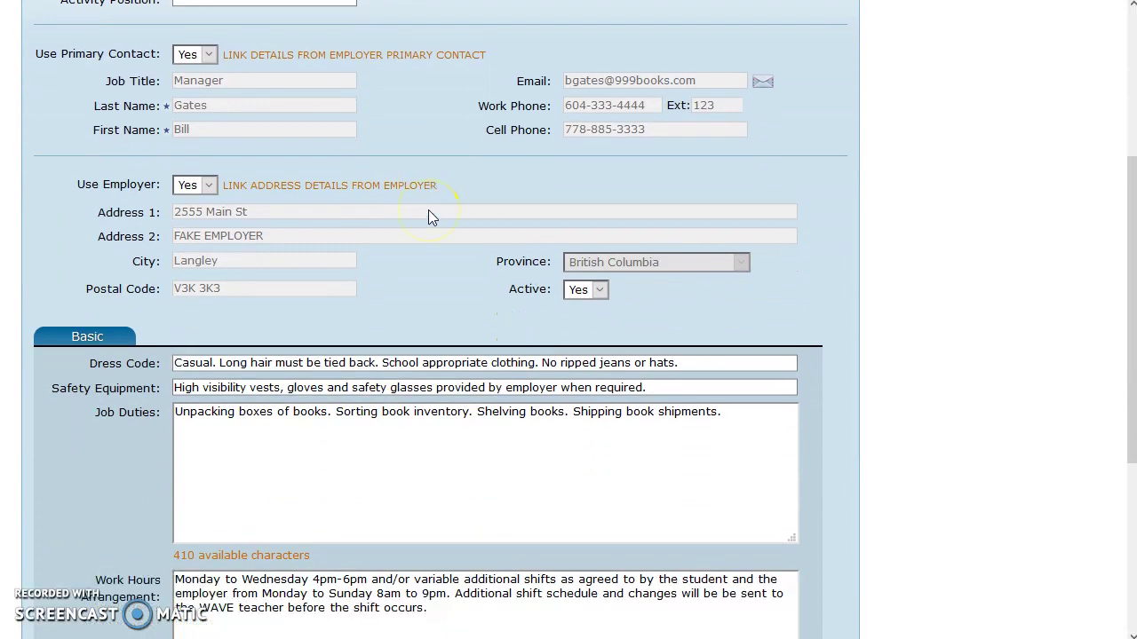
pyautogui.scroll(-1, 428, 210)
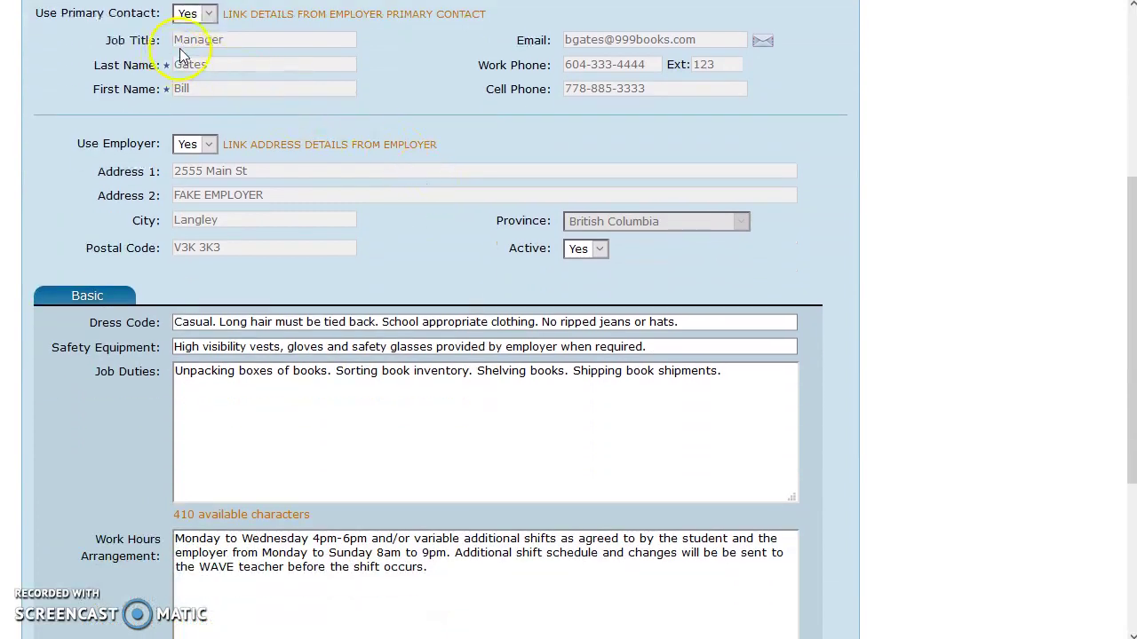
pyautogui.scroll(1, 267, 66)
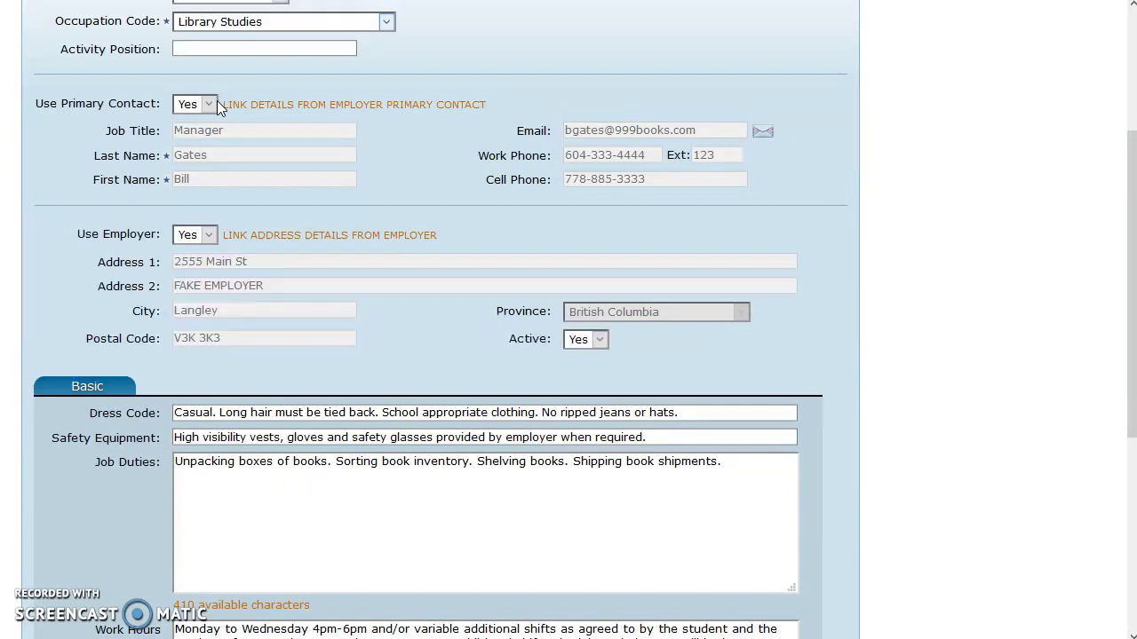
pyautogui.click(212, 104)
pyautogui.click(199, 141)
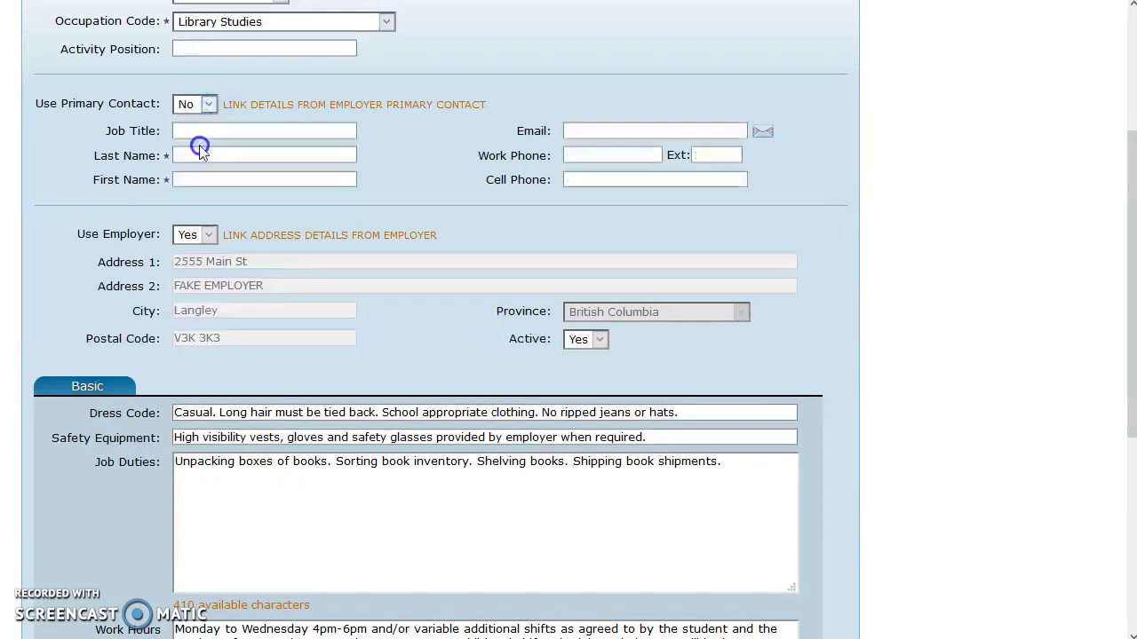
pyautogui.click(207, 104)
pyautogui.click(209, 123)
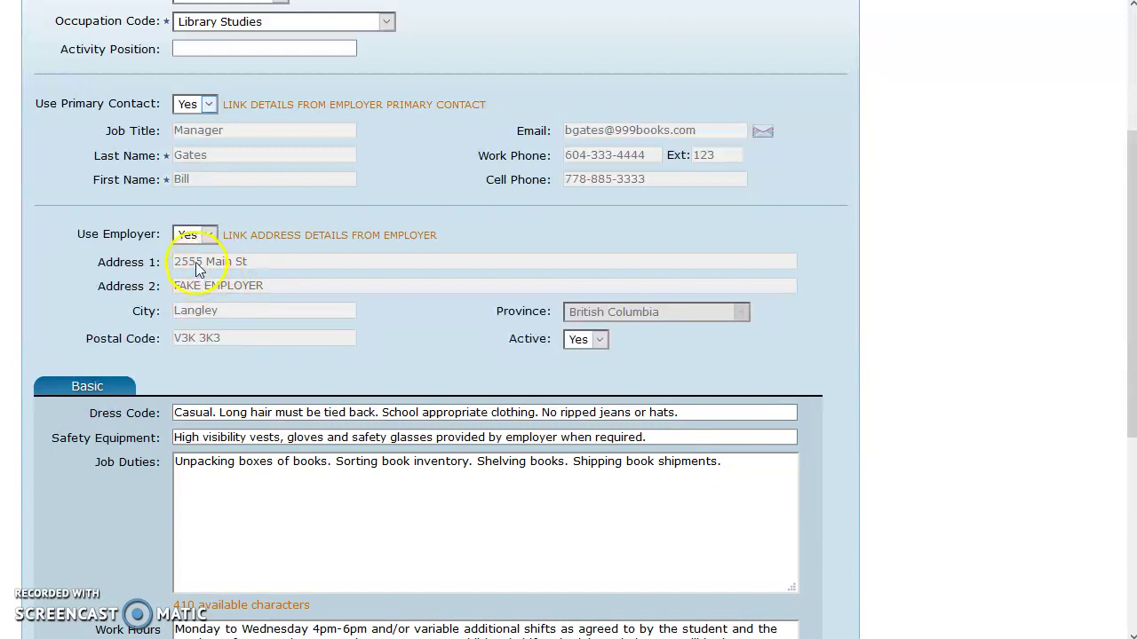
pyautogui.click(215, 238)
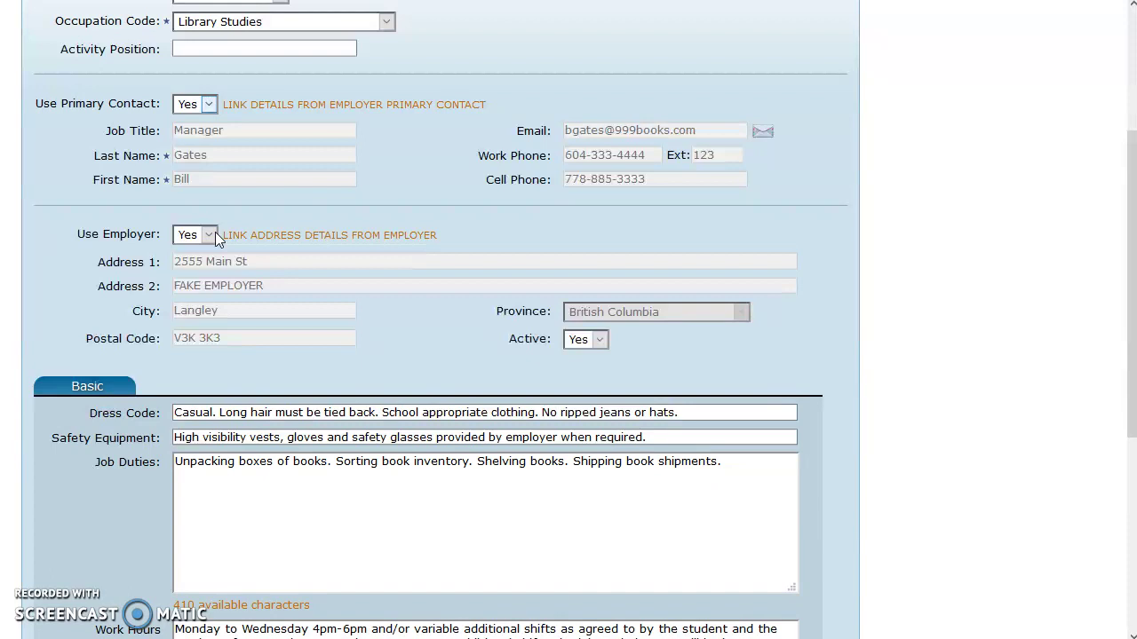
pyautogui.scroll(-4, 258, 262)
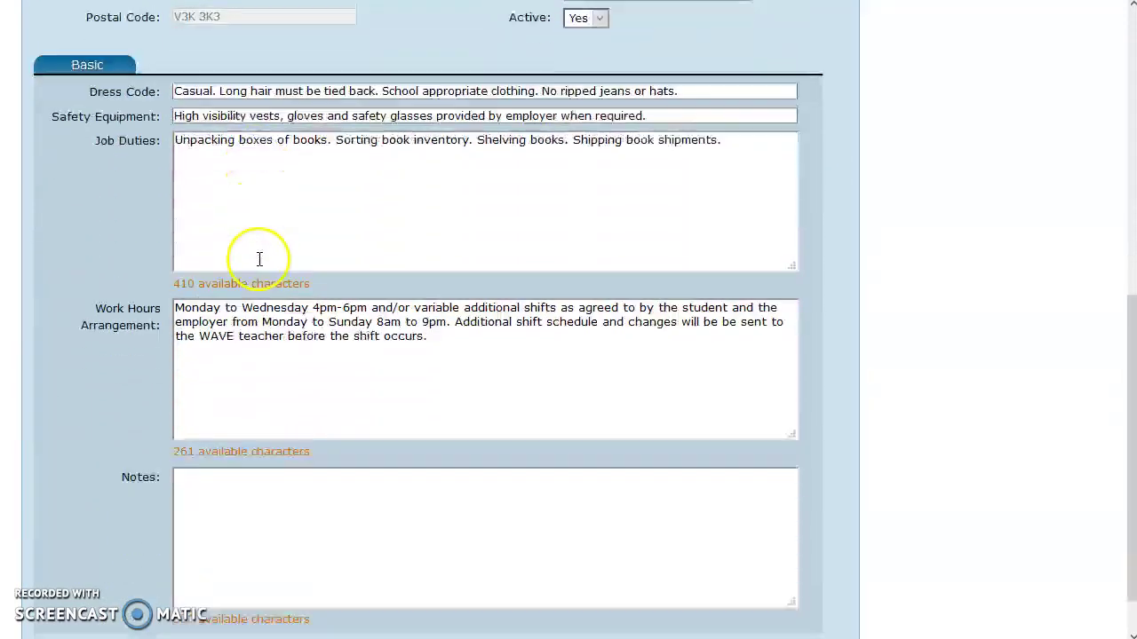
pyautogui.scroll(-1, 258, 253)
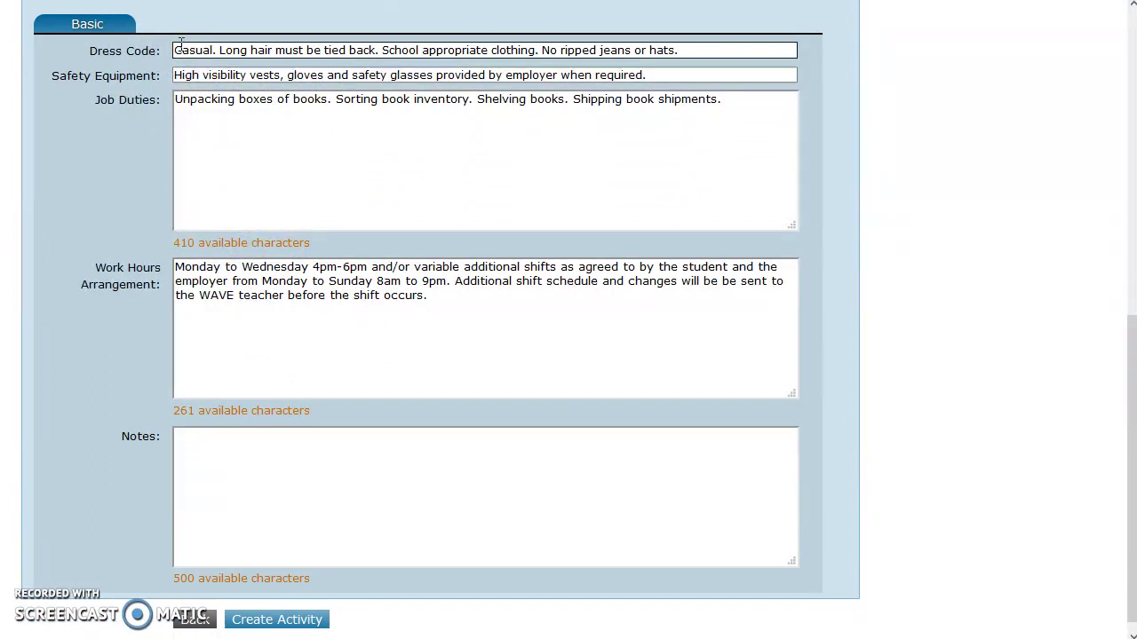
pyautogui.click(384, 46)
pyautogui.moveTo(383, 46); pyautogui.dragTo(539, 53)
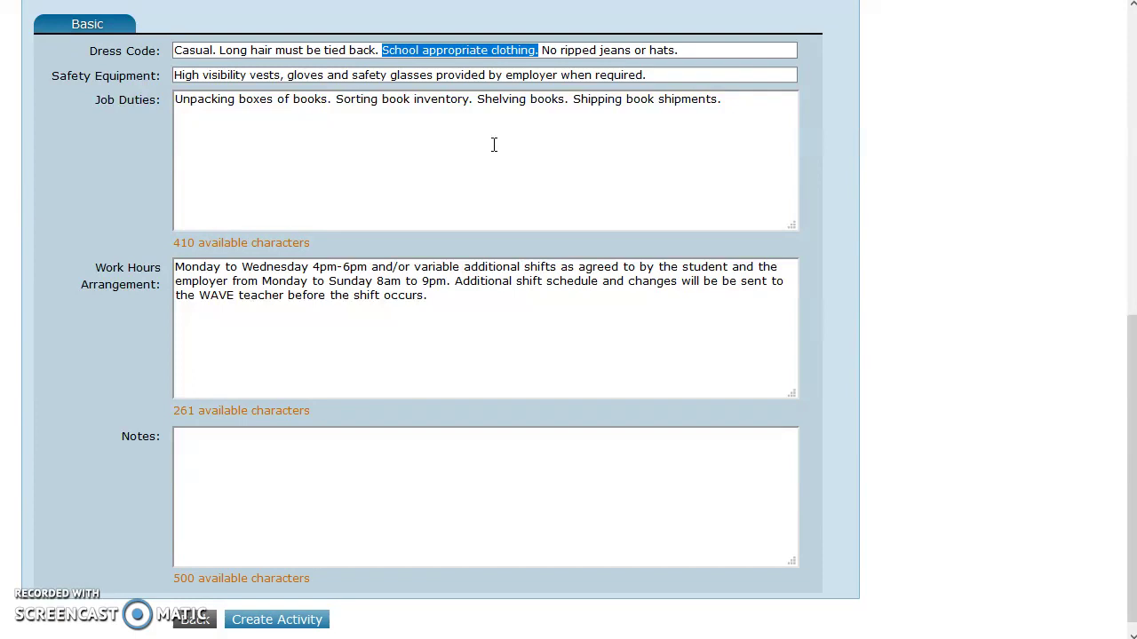
pyautogui.click(615, 47)
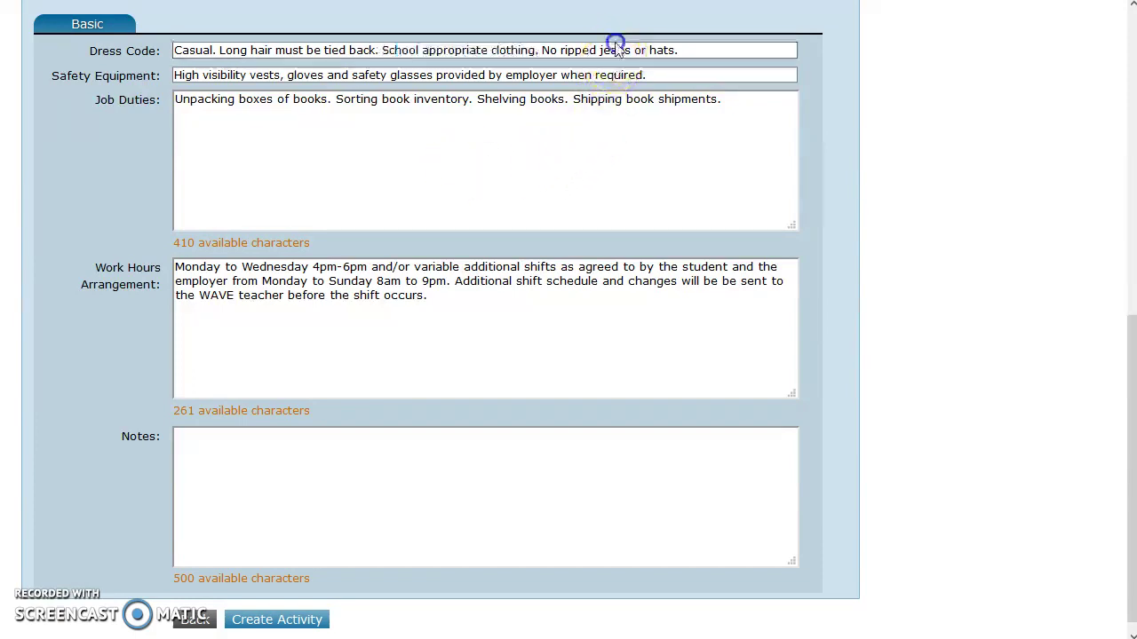
pyautogui.doubleClick(616, 43)
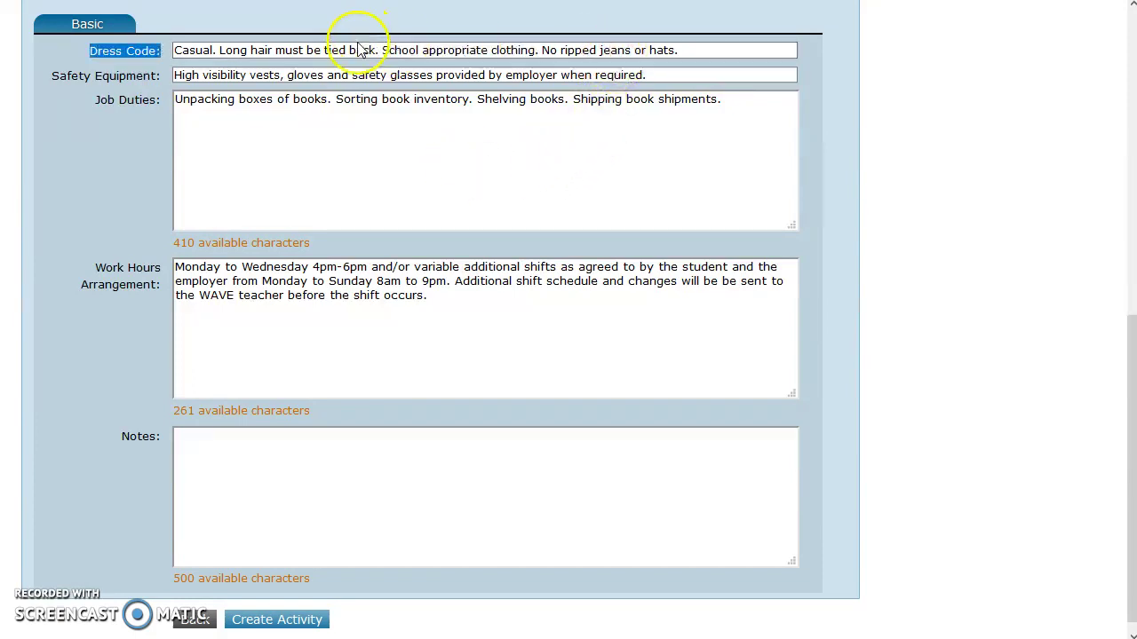
pyautogui.moveTo(220, 48); pyautogui.dragTo(376, 74)
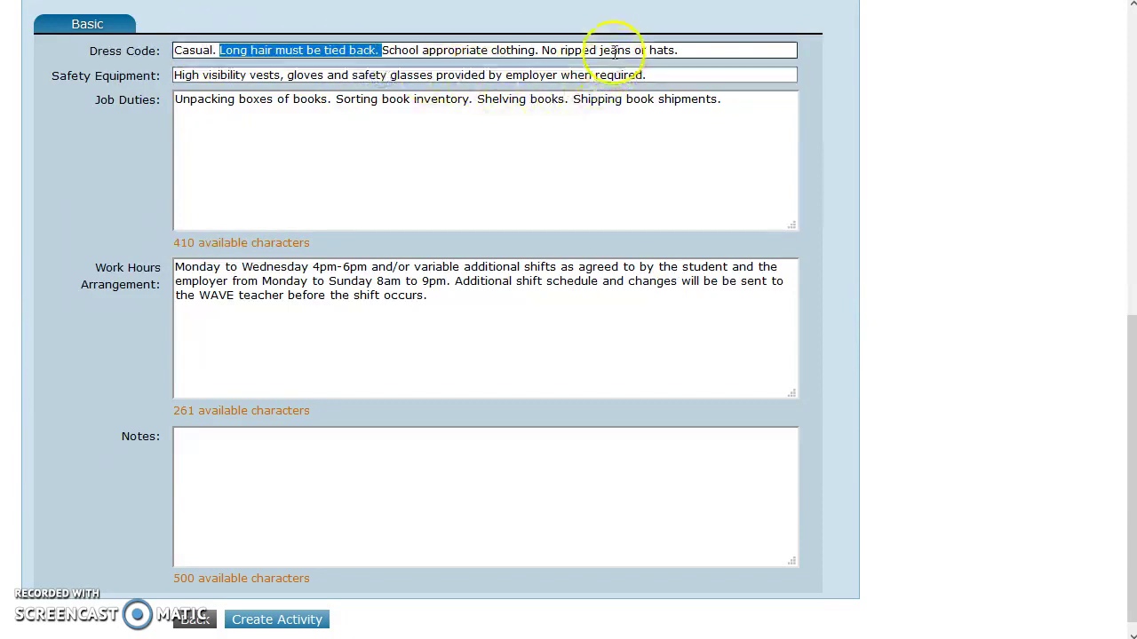
pyautogui.moveTo(542, 51); pyautogui.dragTo(686, 53)
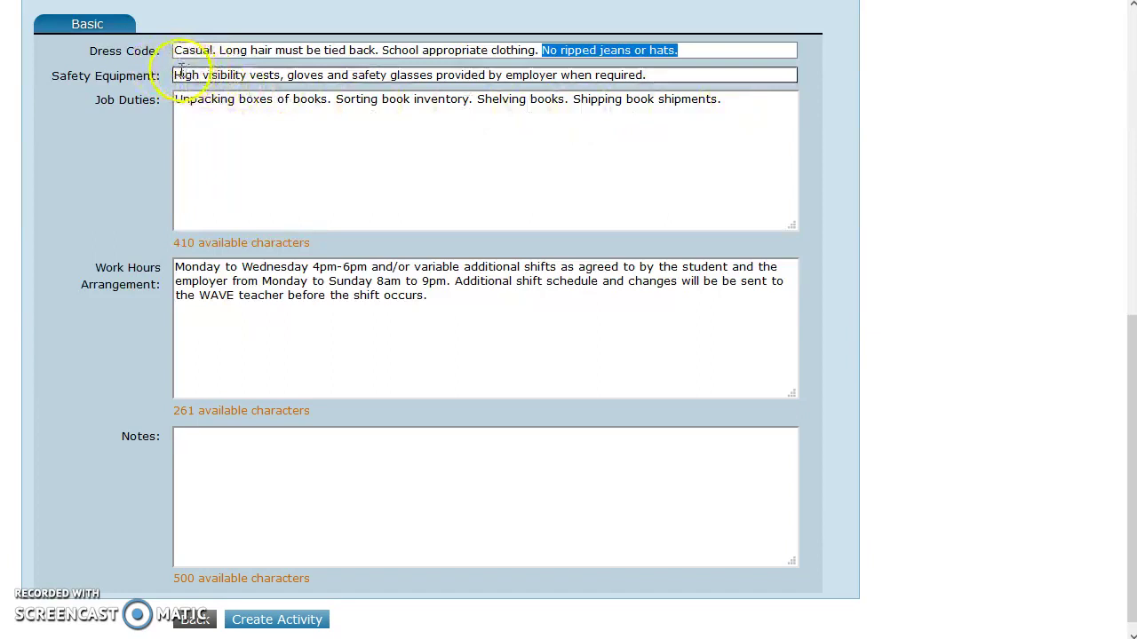
pyautogui.moveTo(176, 74); pyautogui.dragTo(649, 66)
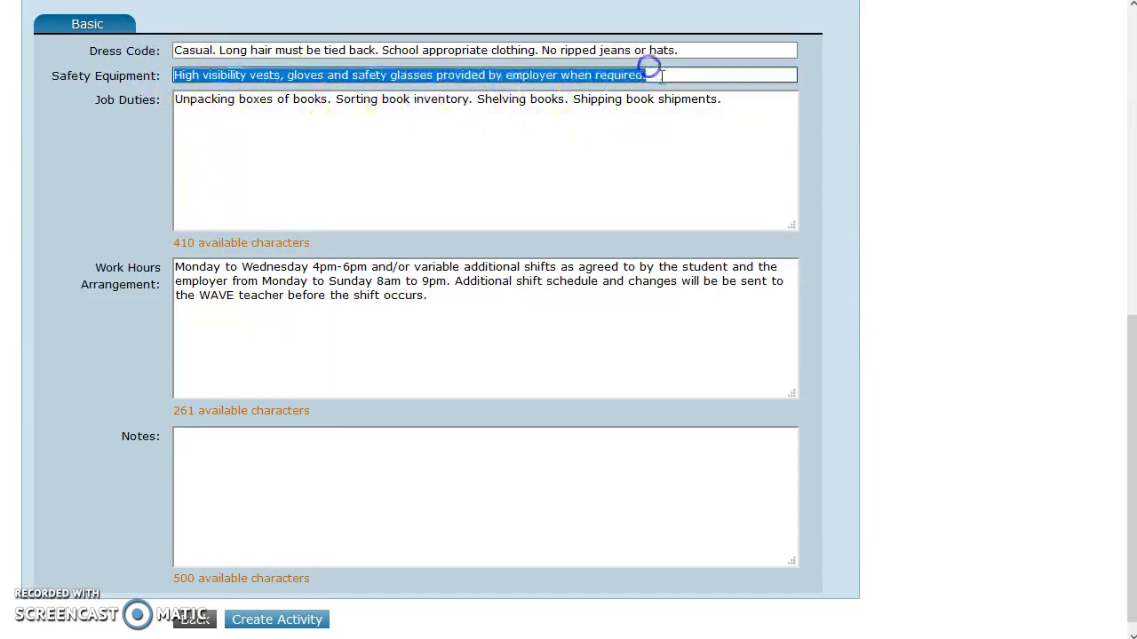
# - Append 'Student will provide steel toe boots.' to the Safety Equipment entry
pyautogui.click(664, 73)
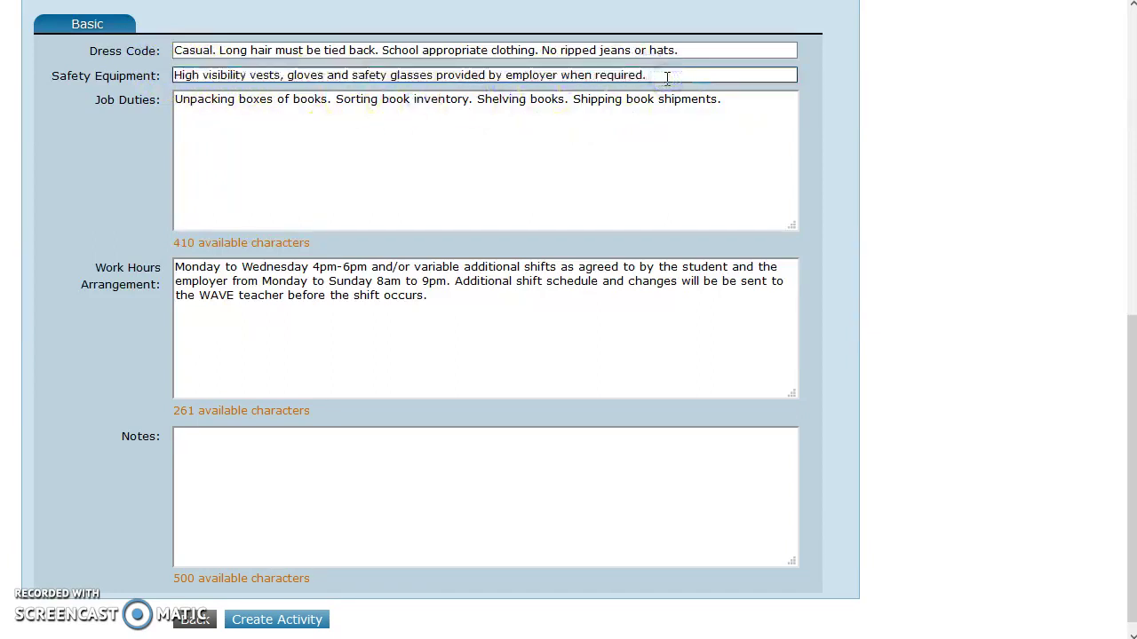
pyautogui.write('Student')
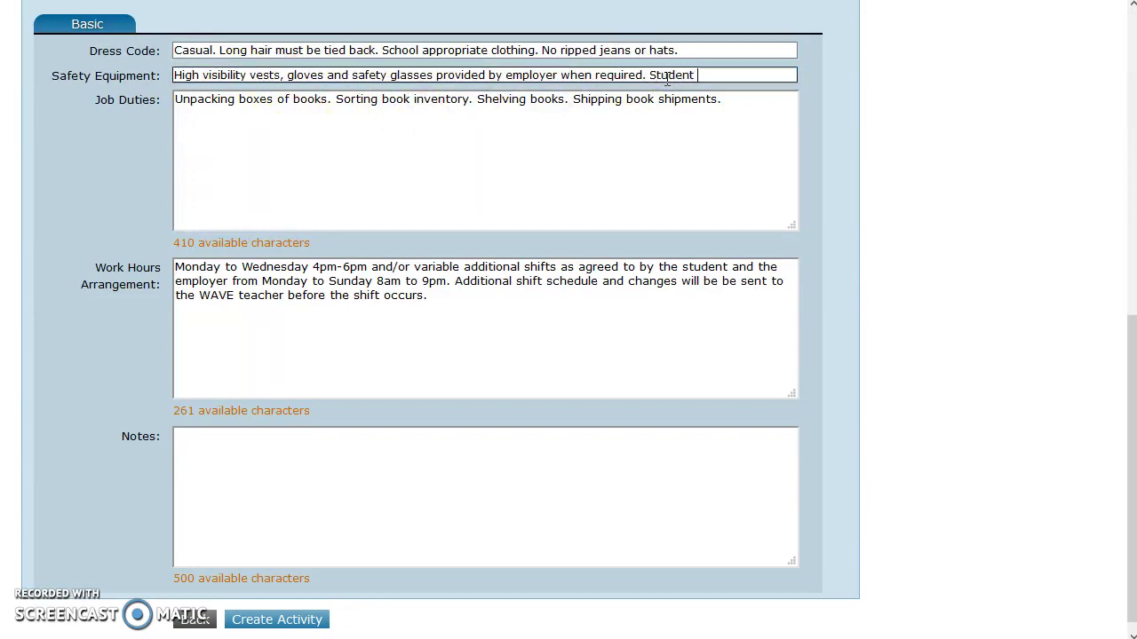
pyautogui.write(' will provide ')
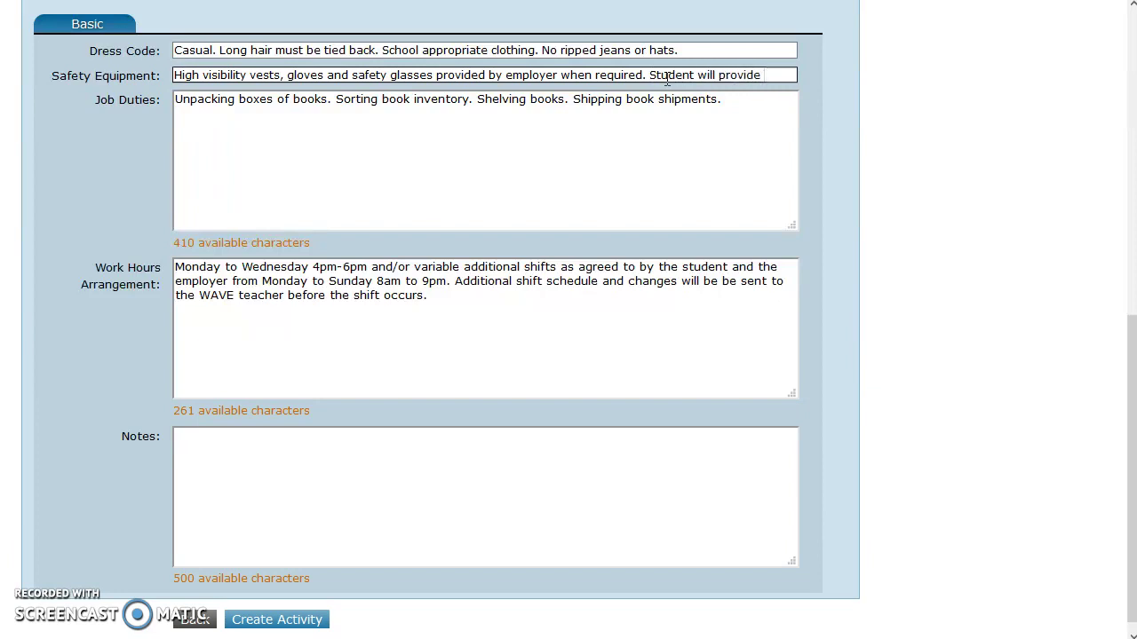
pyautogui.write('steel ')
pyautogui.write('bo')
pyautogui.press('BackSpace')
pyautogui.press('BackSpace')
pyautogui.press('BackSpace')
pyautogui.write('toe')
pyautogui.press('BackSpace')
pyautogui.press('BackSpace')
pyautogui.press('BackSpace')
pyautogui.press('BackSpace')
pyautogui.write('toe boots.')
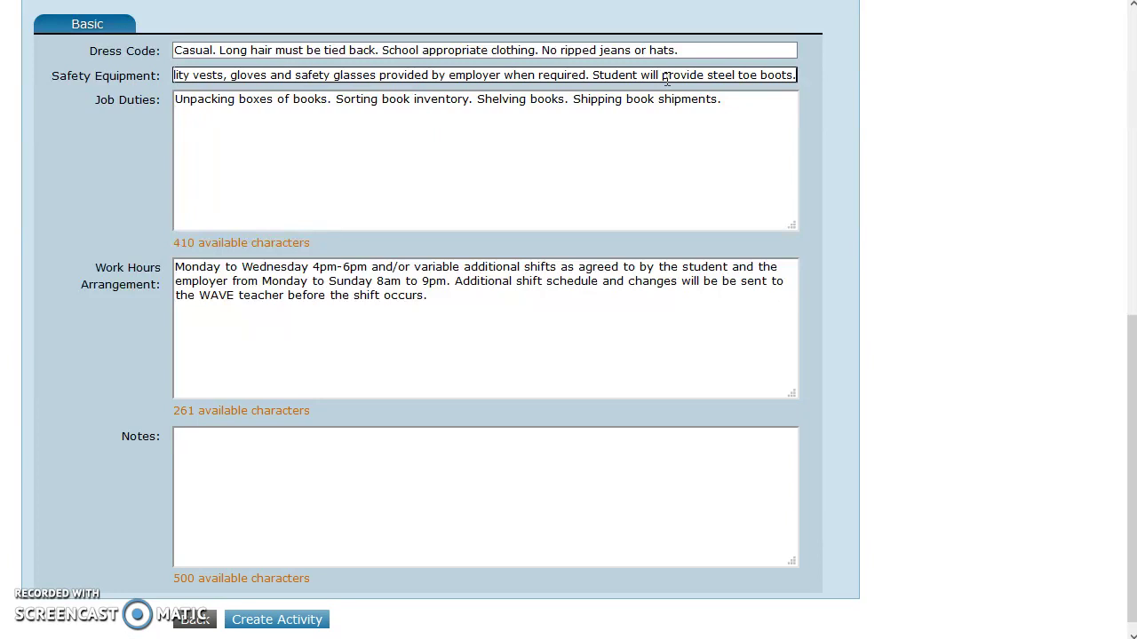
pyautogui.click(636, 119)
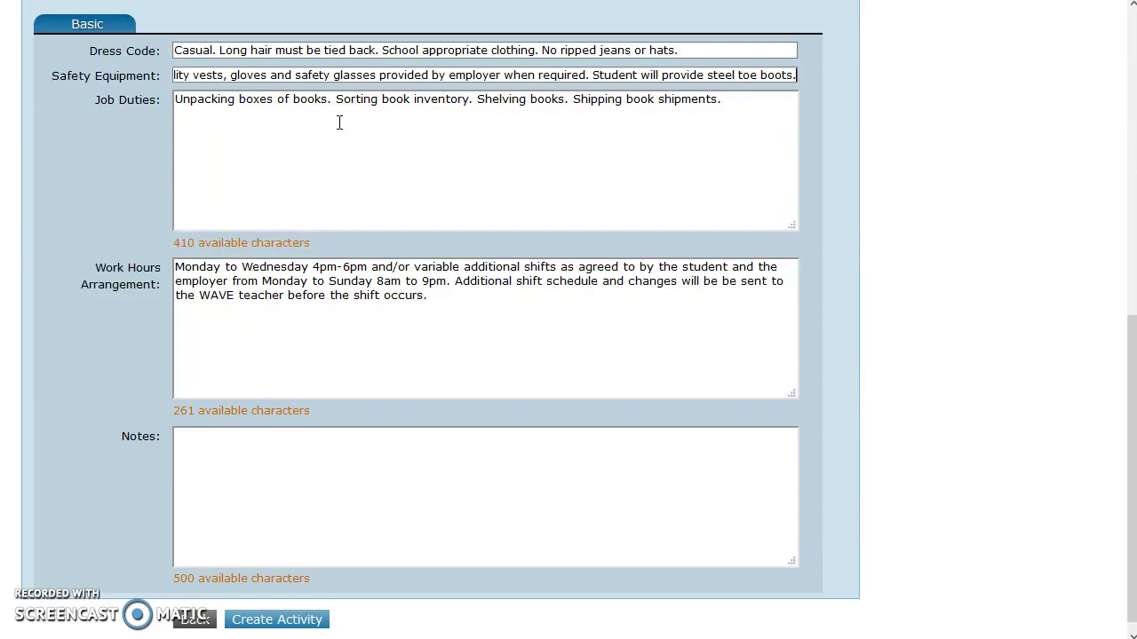
# - Append 'Additional duties as directed.' to the job duties and review the work hours text
pyautogui.tripleClick(746, 101)
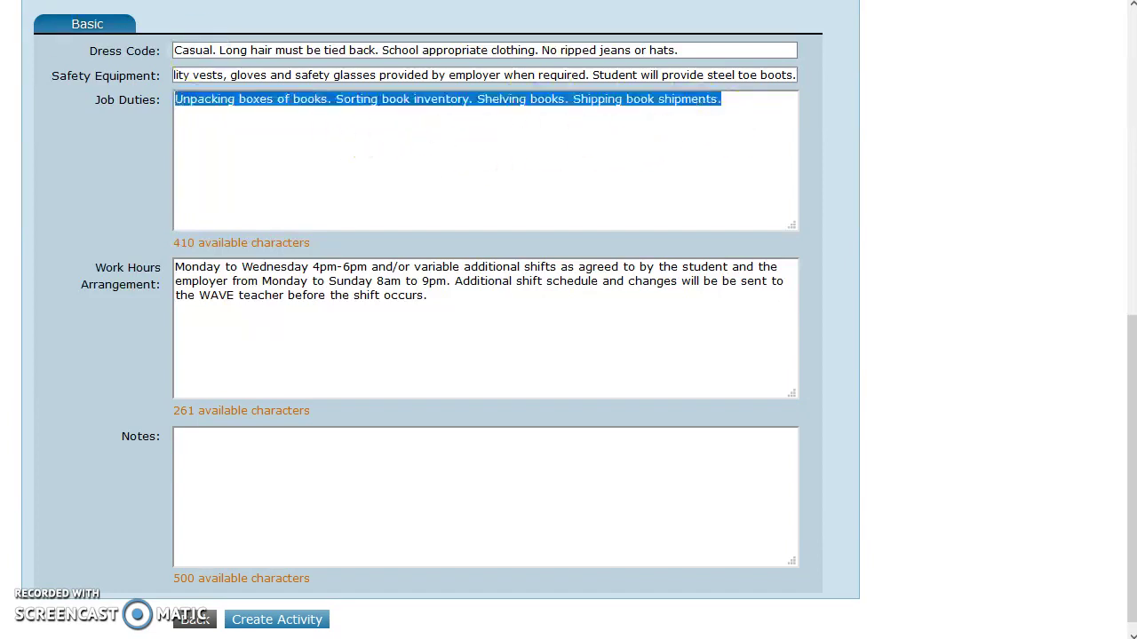
pyautogui.click(749, 101)
pyautogui.write('Additional duties as directed.')
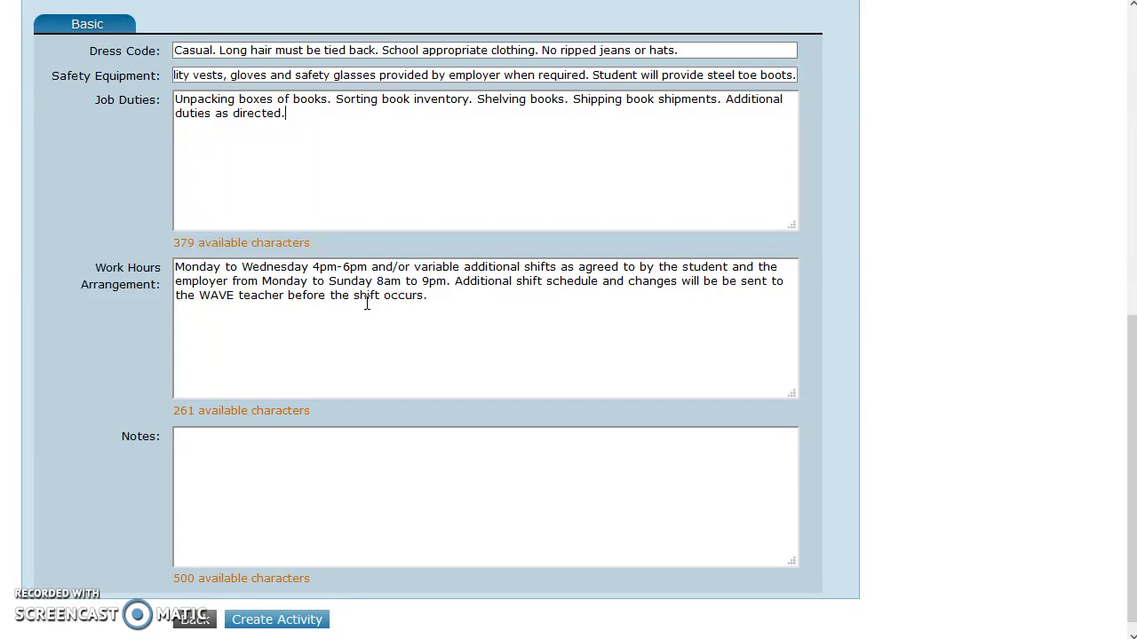
pyautogui.moveTo(413, 267); pyautogui.dragTo(453, 282)
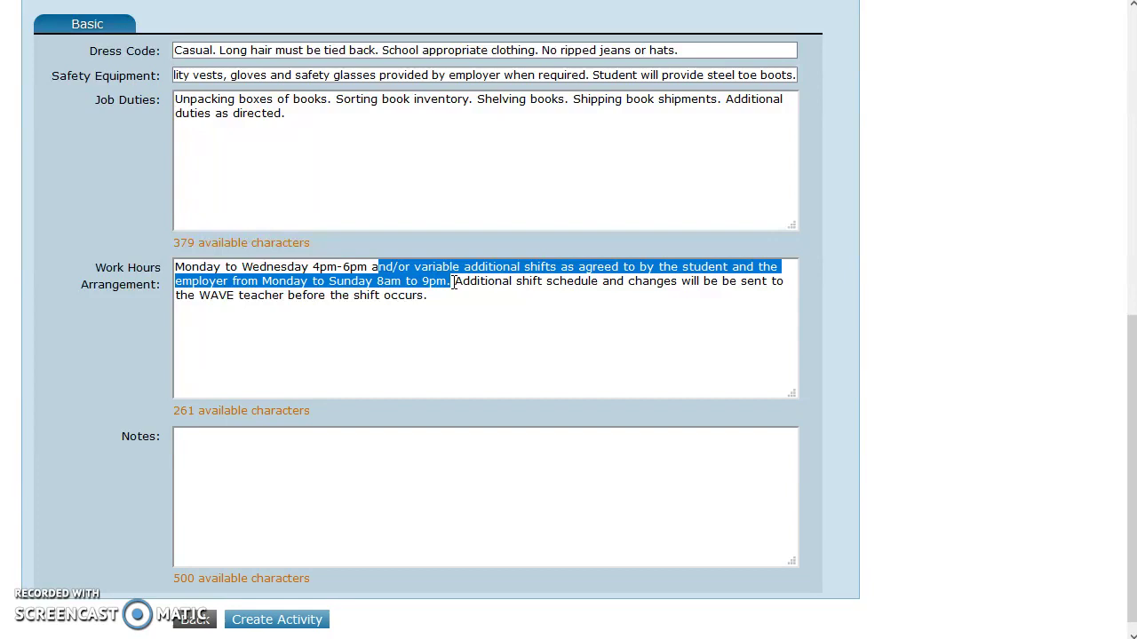
pyautogui.doubleClick(213, 296)
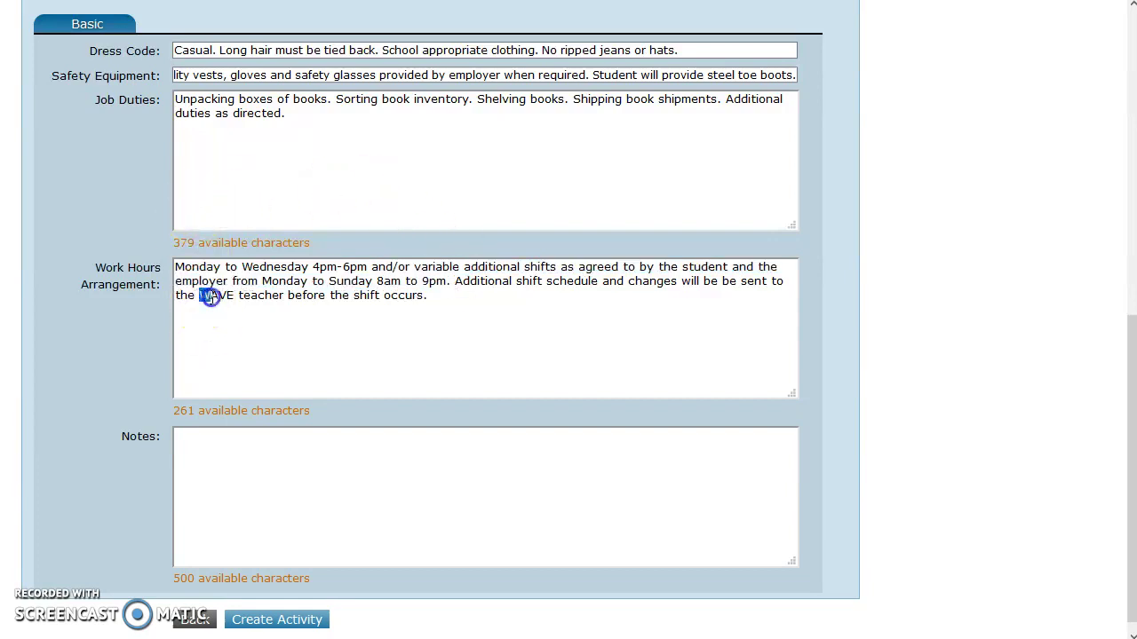
pyautogui.moveTo(237, 295); pyautogui.dragTo(206, 295)
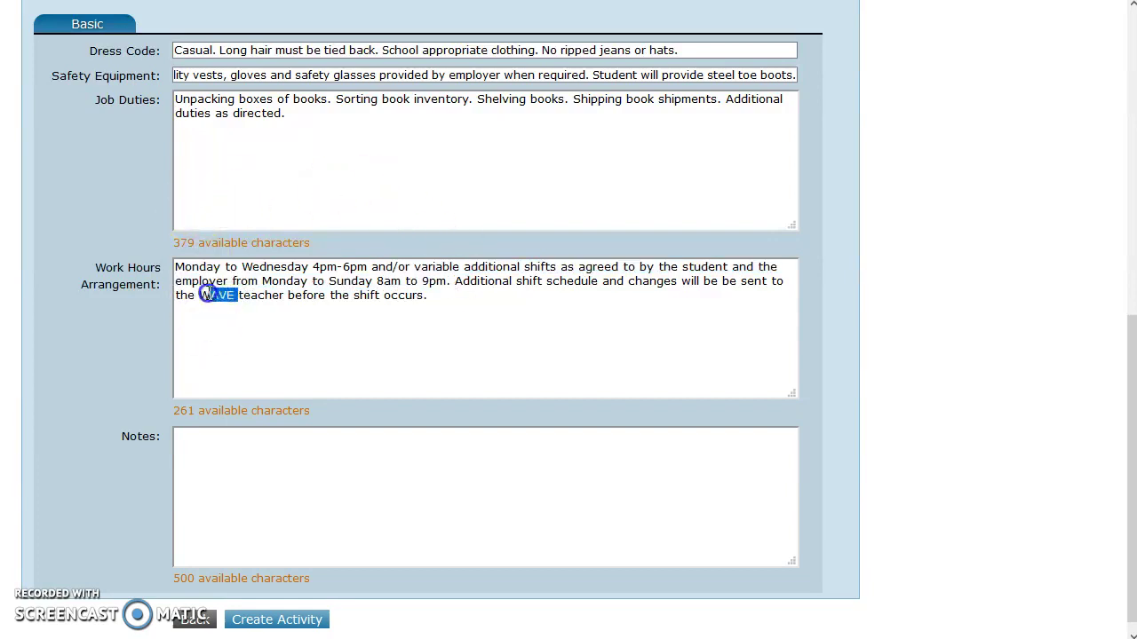
pyautogui.click(458, 302)
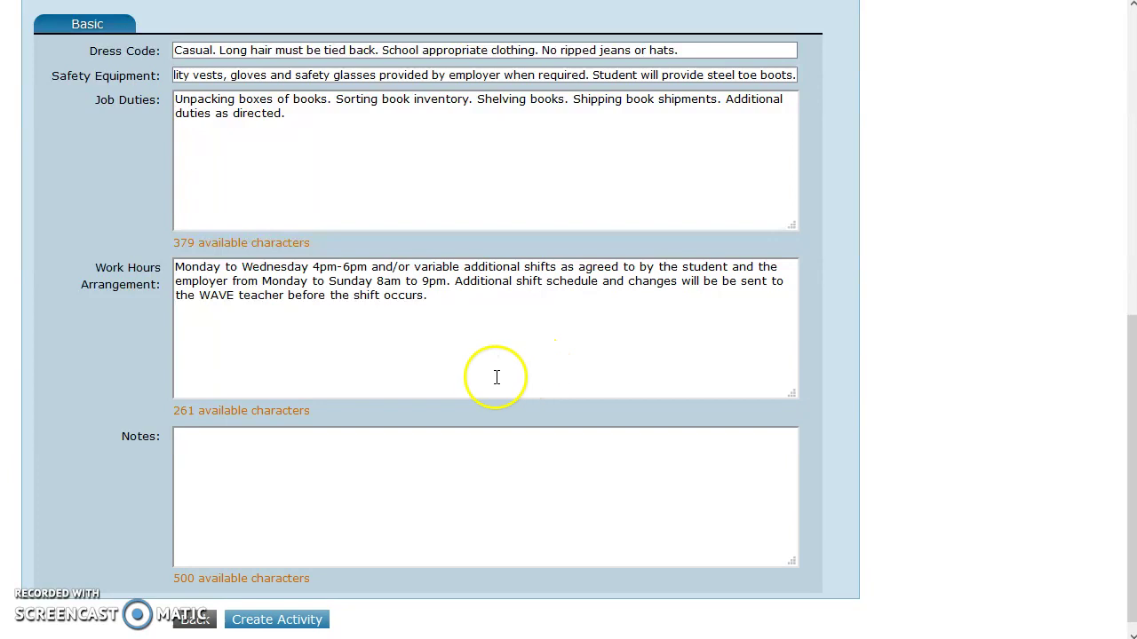
pyautogui.moveTo(366, 269); pyautogui.dragTo(168, 249)
pyautogui.click(249, 454)
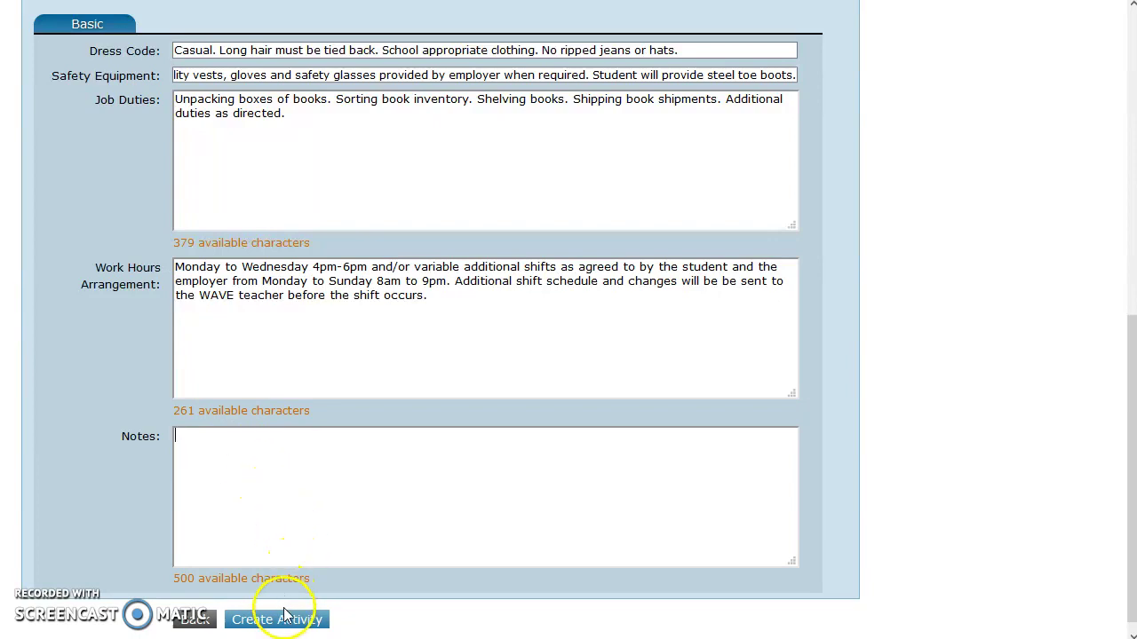
pyautogui.scroll(1, 290, 621)
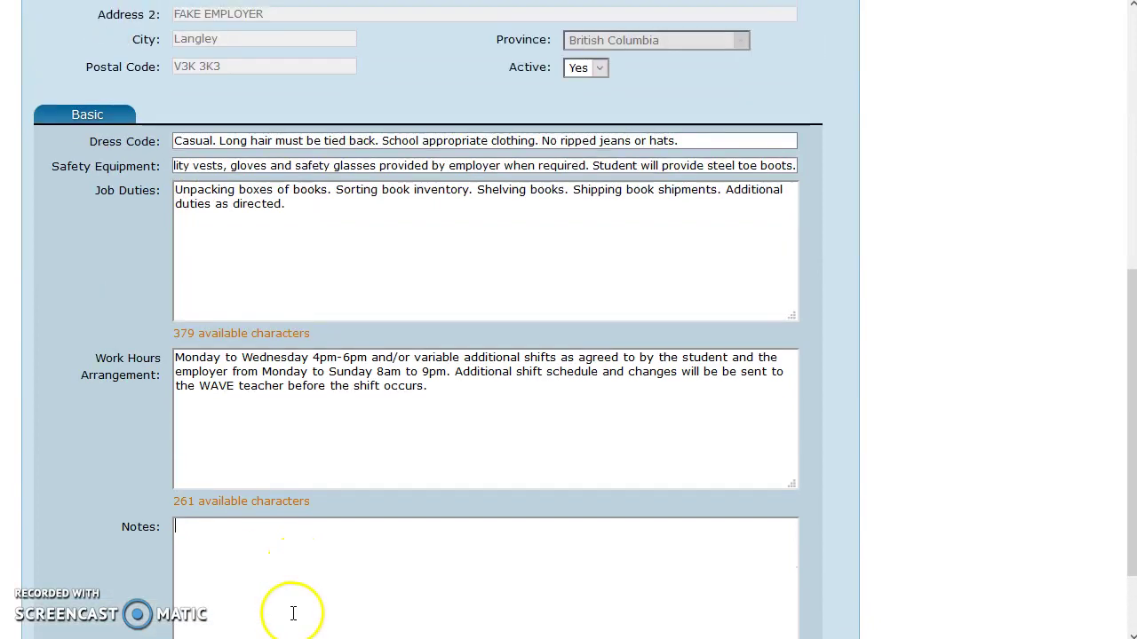
pyautogui.scroll(-1, 293, 616)
# - Create the Book sorter, shelver and shipper activity and check its Memos, Placements and Certificates
pyautogui.click(296, 619)
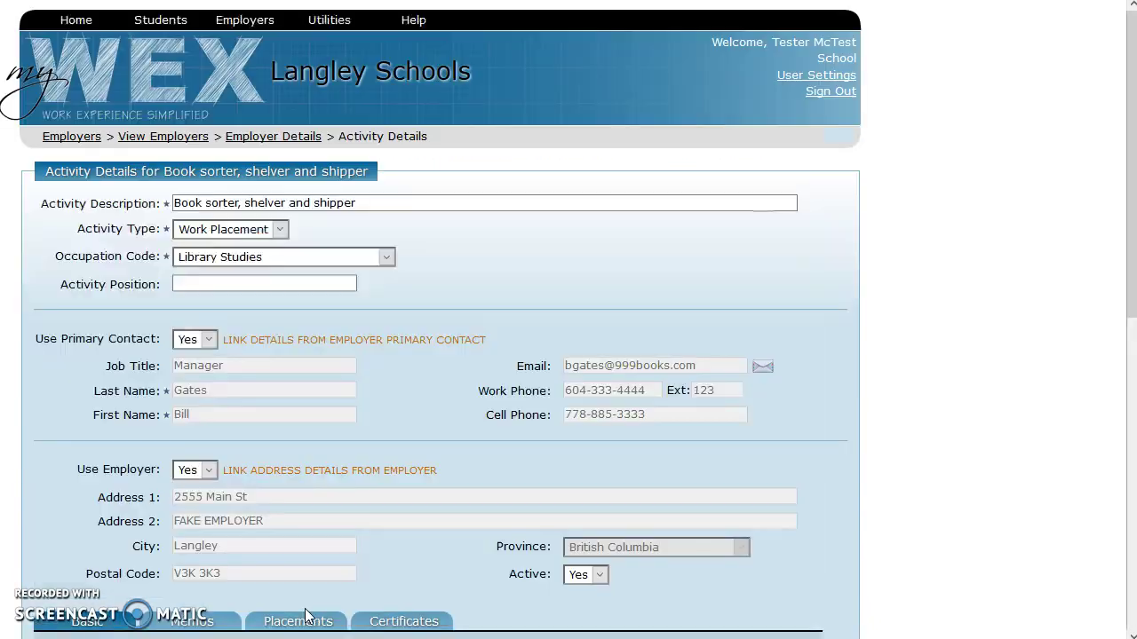
pyautogui.scroll(-5, 439, 458)
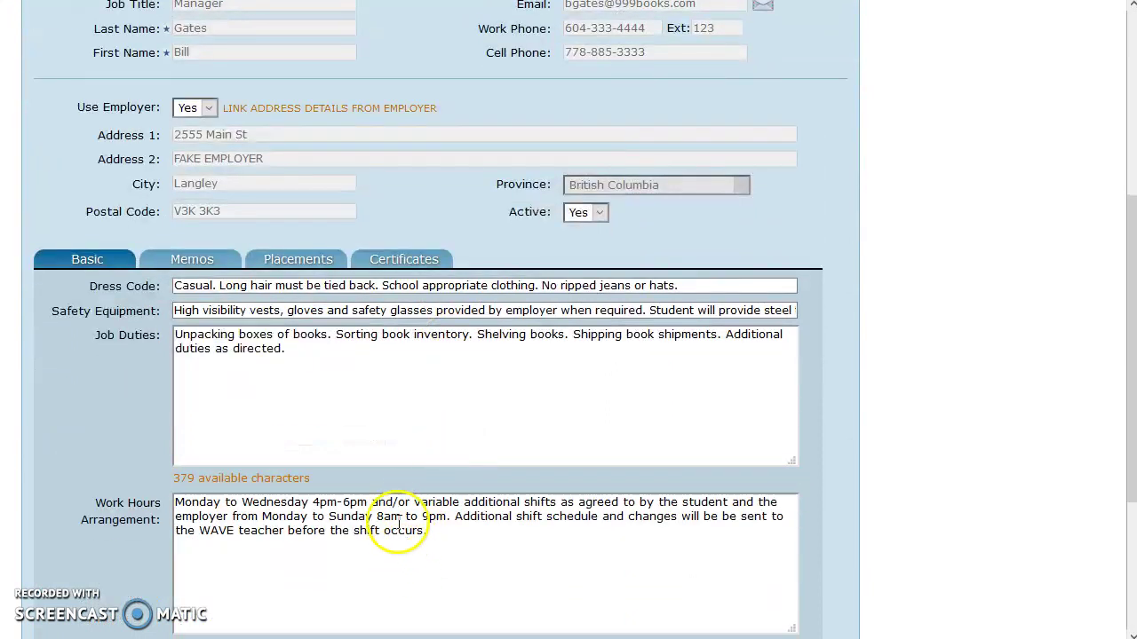
pyautogui.scroll(-1, 388, 502)
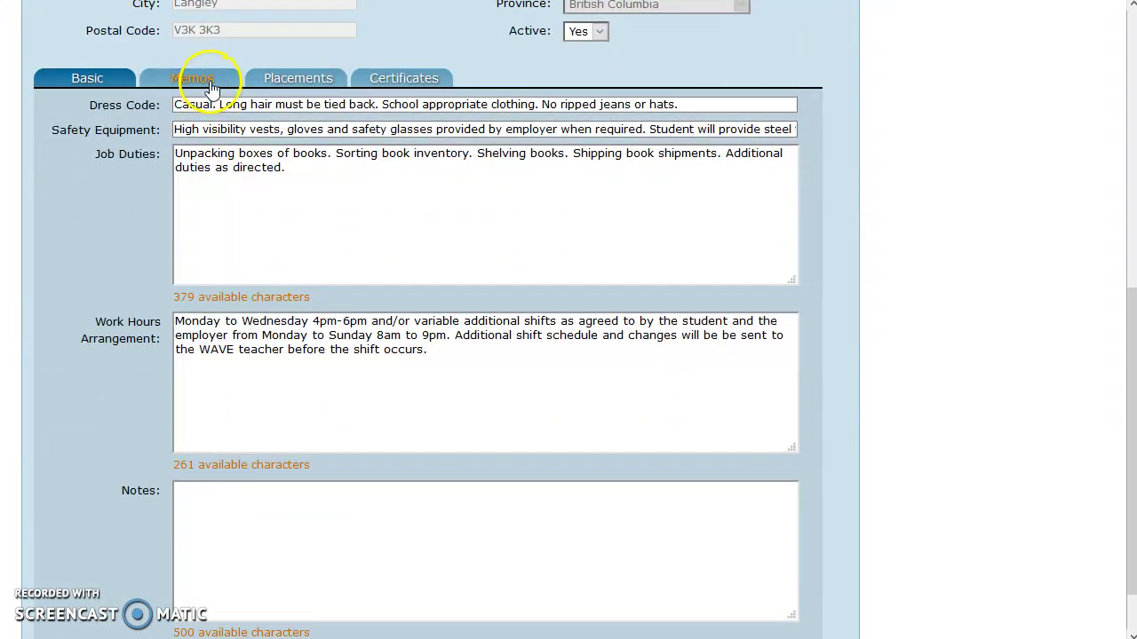
pyautogui.click(207, 79)
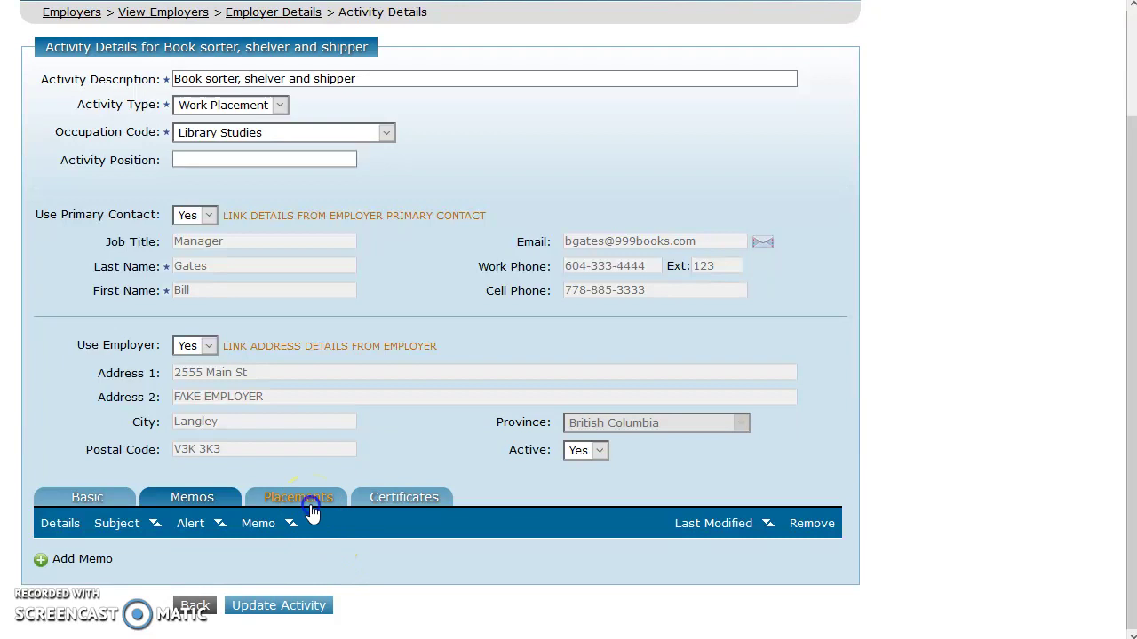
pyautogui.click(307, 510)
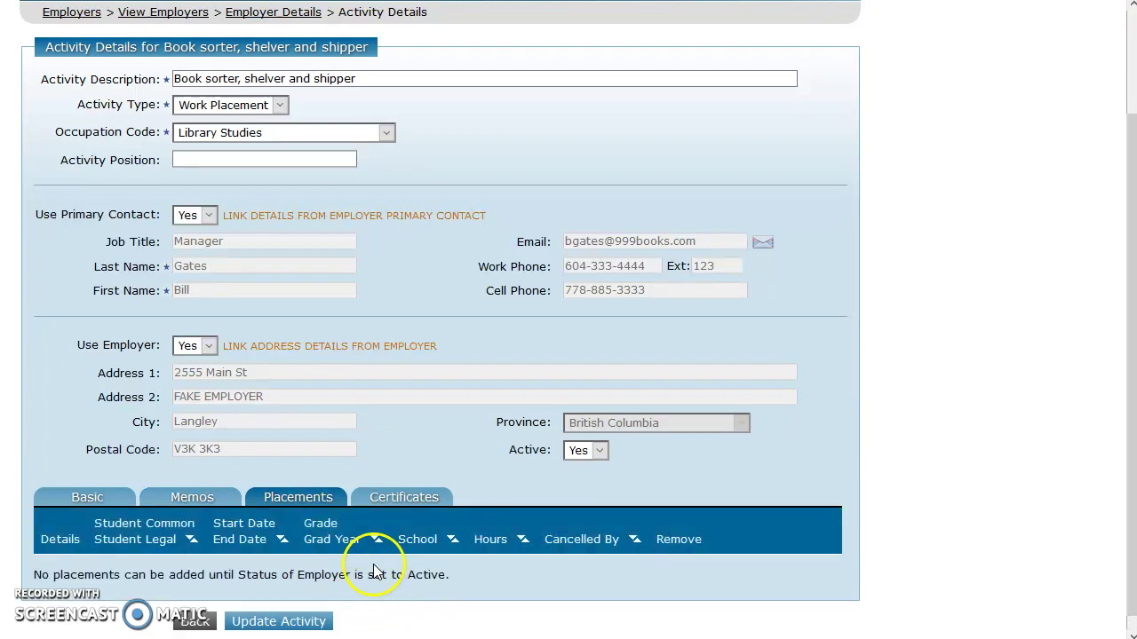
pyautogui.click(434, 498)
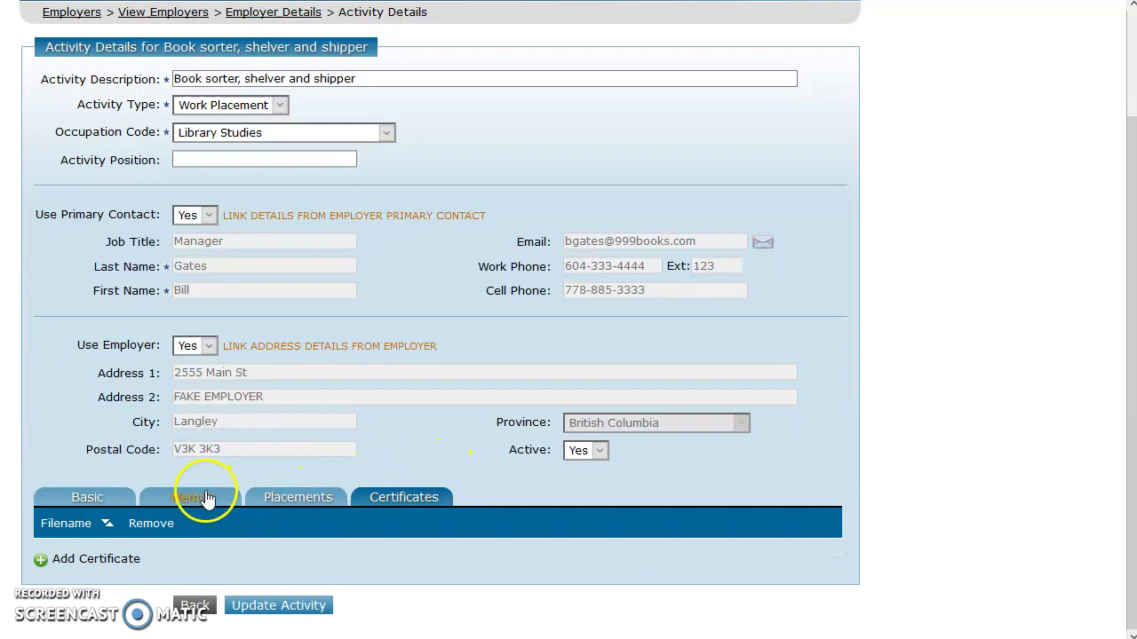
pyautogui.click(196, 612)
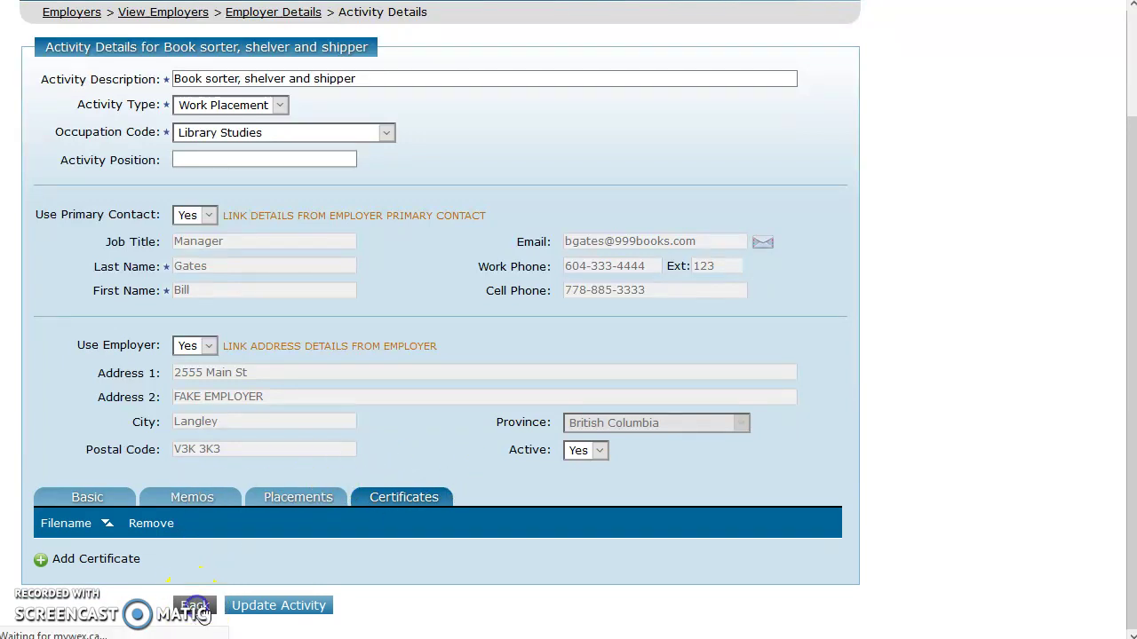
# - Check the 999 Books Constraints tab, which allows zero placements in 30 and 365 days
pyautogui.scroll(-3, 417, 548)
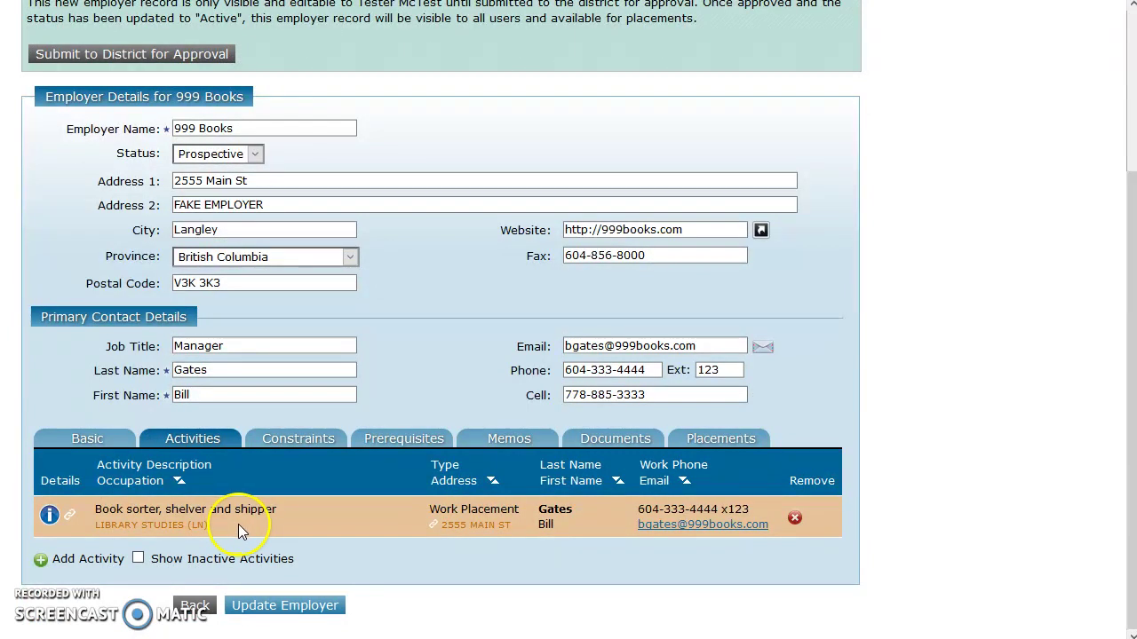
pyautogui.click(298, 438)
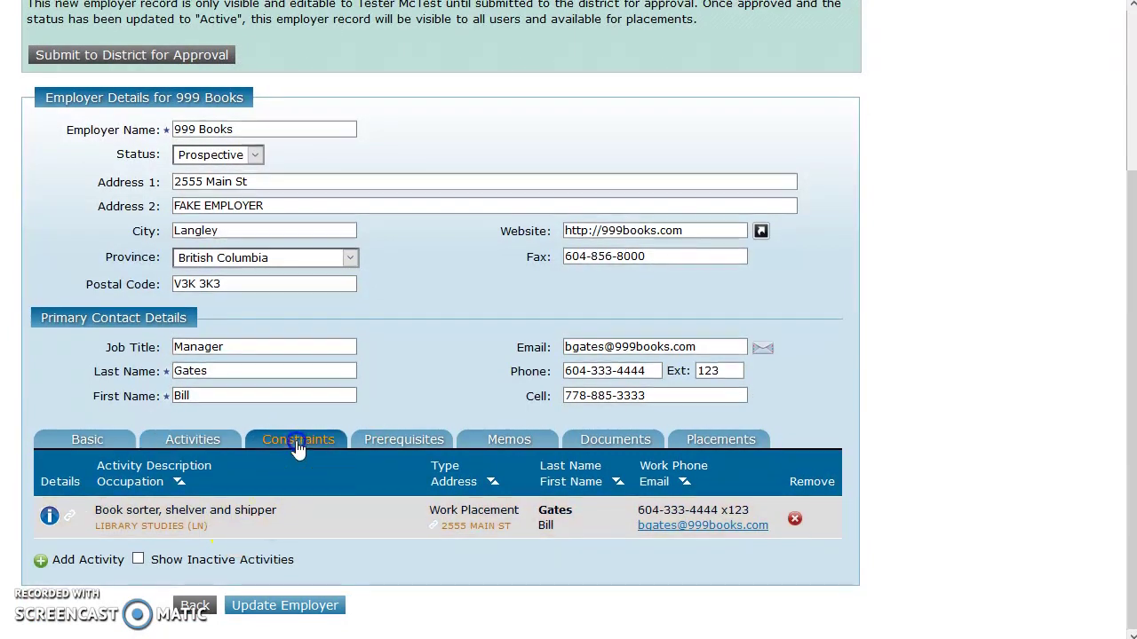
pyautogui.scroll(-2, 359, 494)
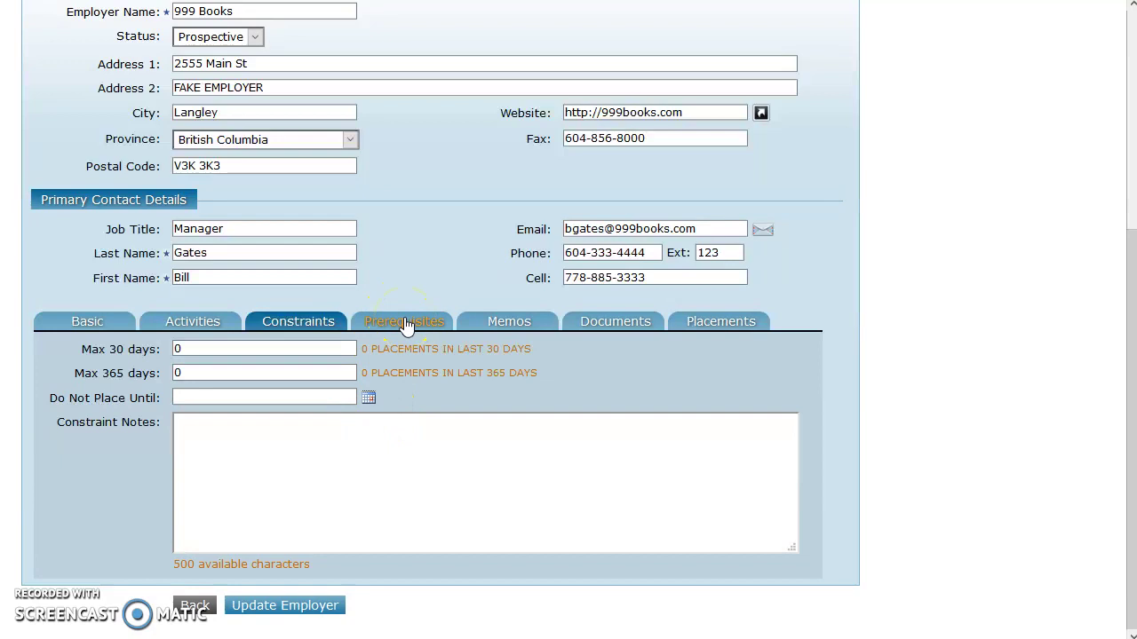
pyautogui.click(405, 323)
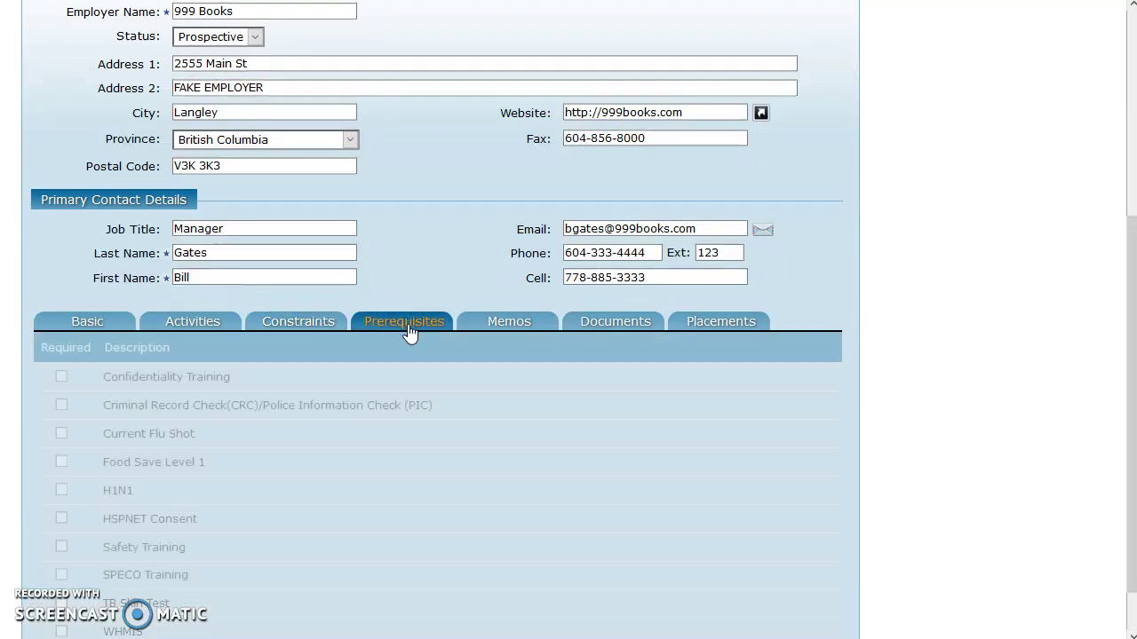
# - Review the employer's prerequisites checklist (none required) and its empty Memos list
pyautogui.scroll(-1, 410, 333)
pyautogui.click(315, 531)
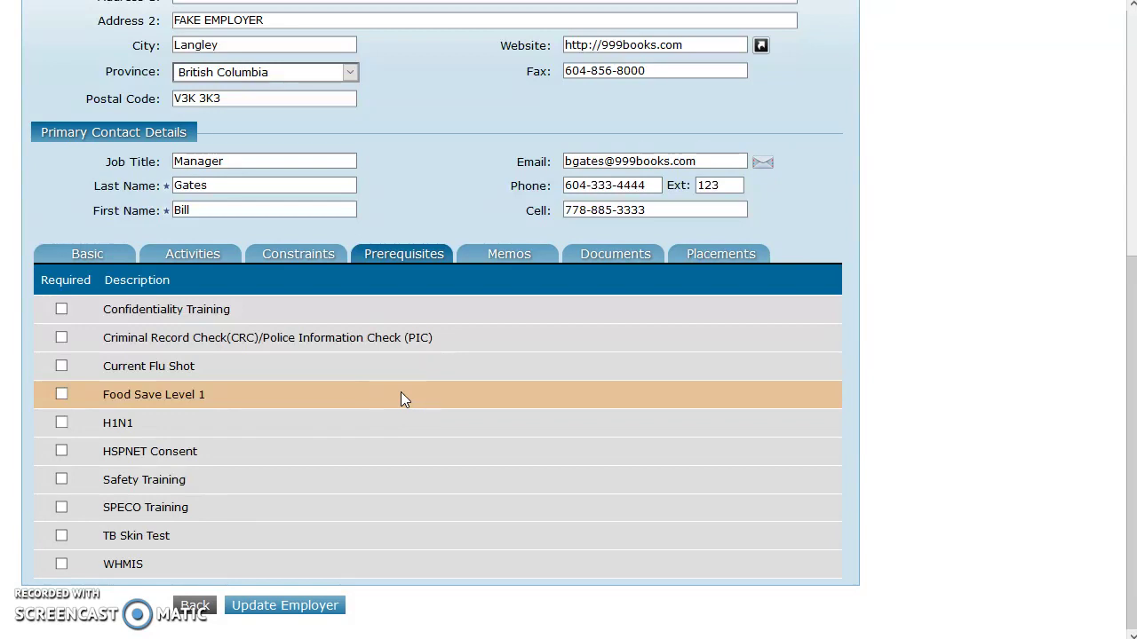
pyautogui.click(429, 335)
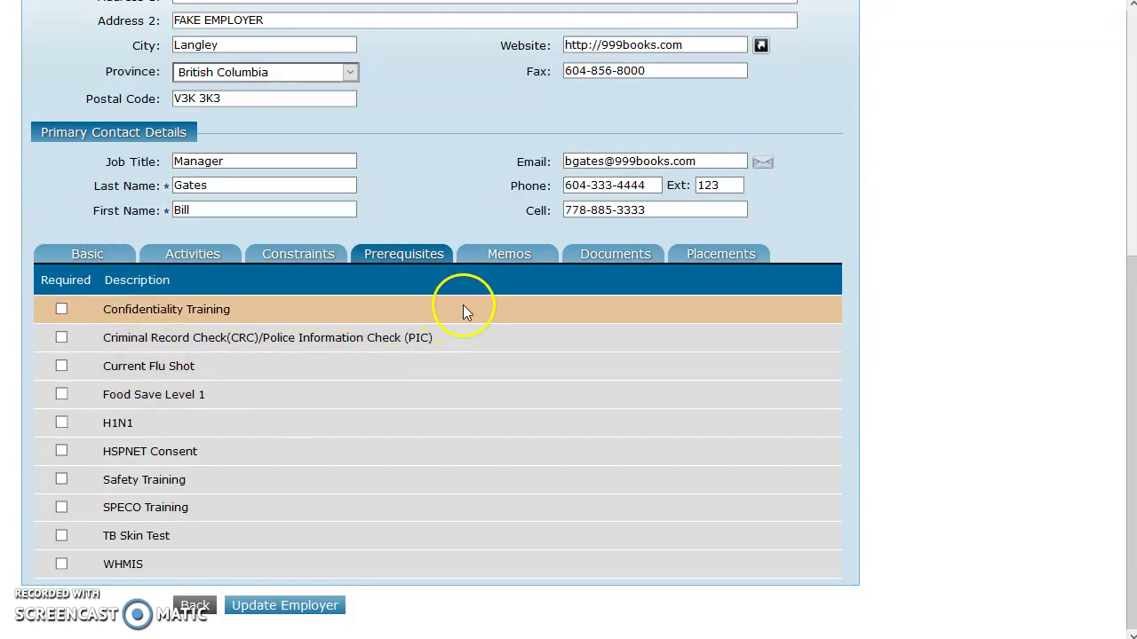
pyautogui.click(517, 258)
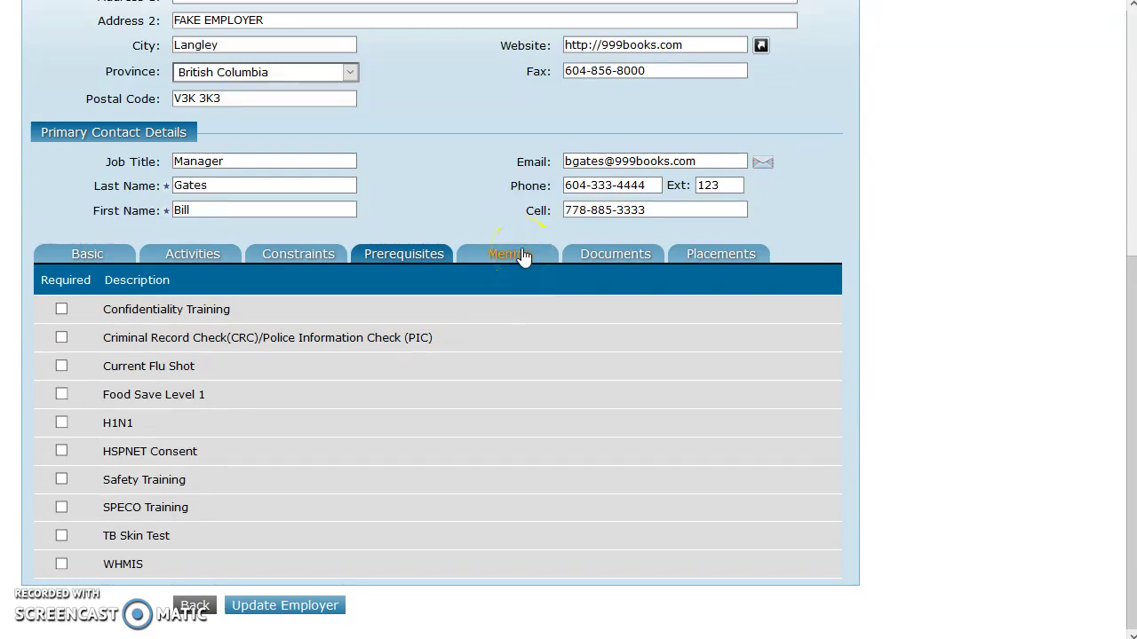
pyautogui.click(524, 255)
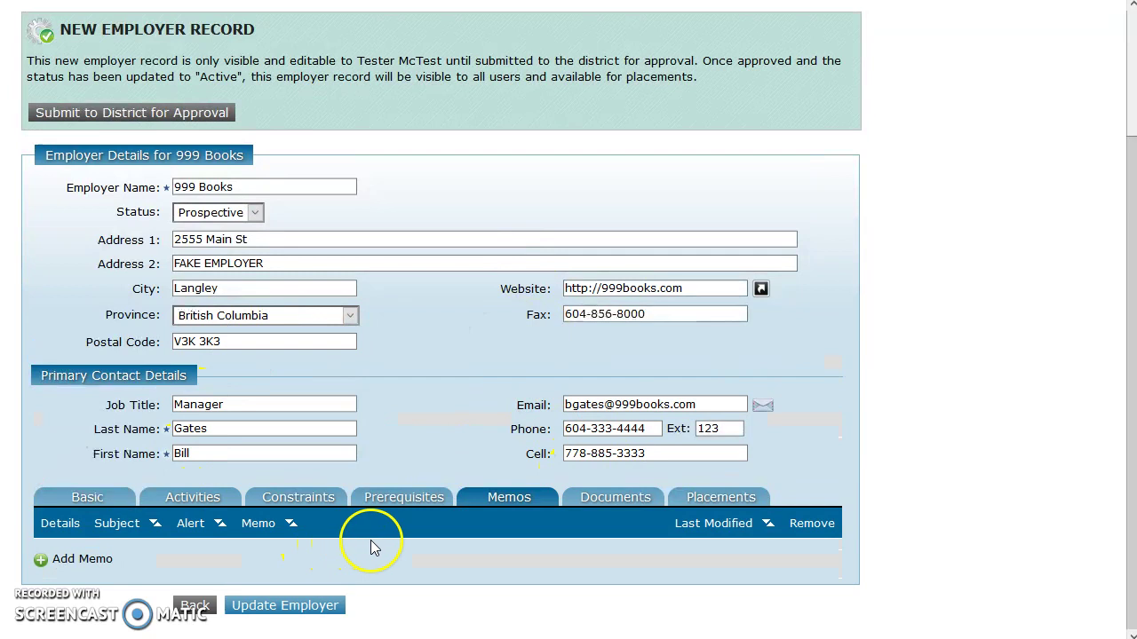
# - Bring up the empty Documents list and start a new document for 999 Books
pyautogui.click(620, 319)
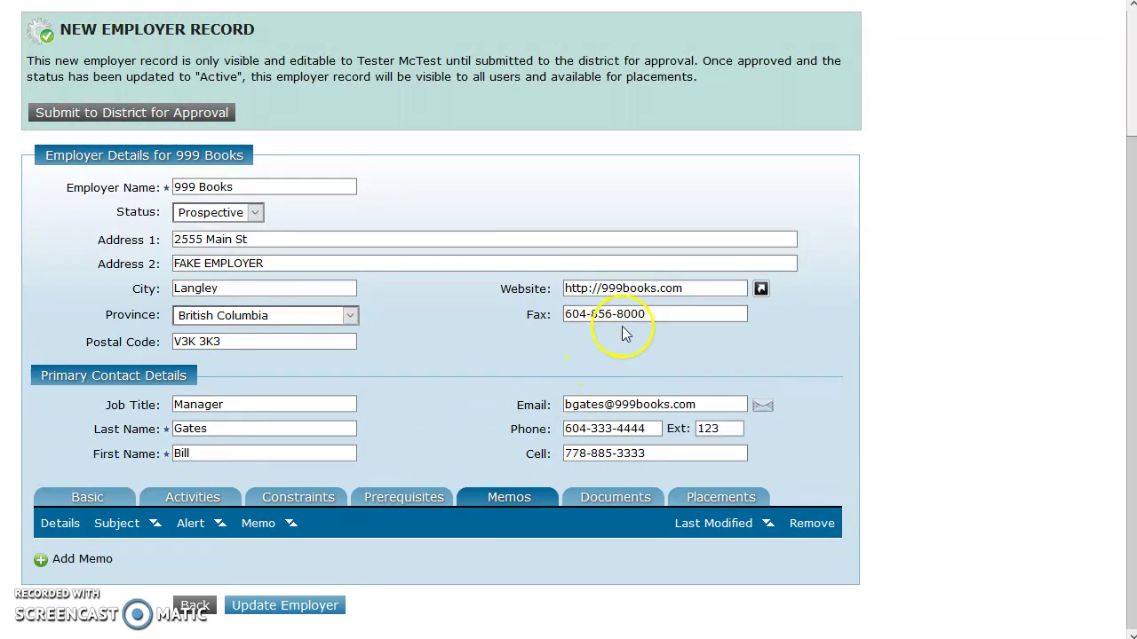
pyautogui.click(630, 499)
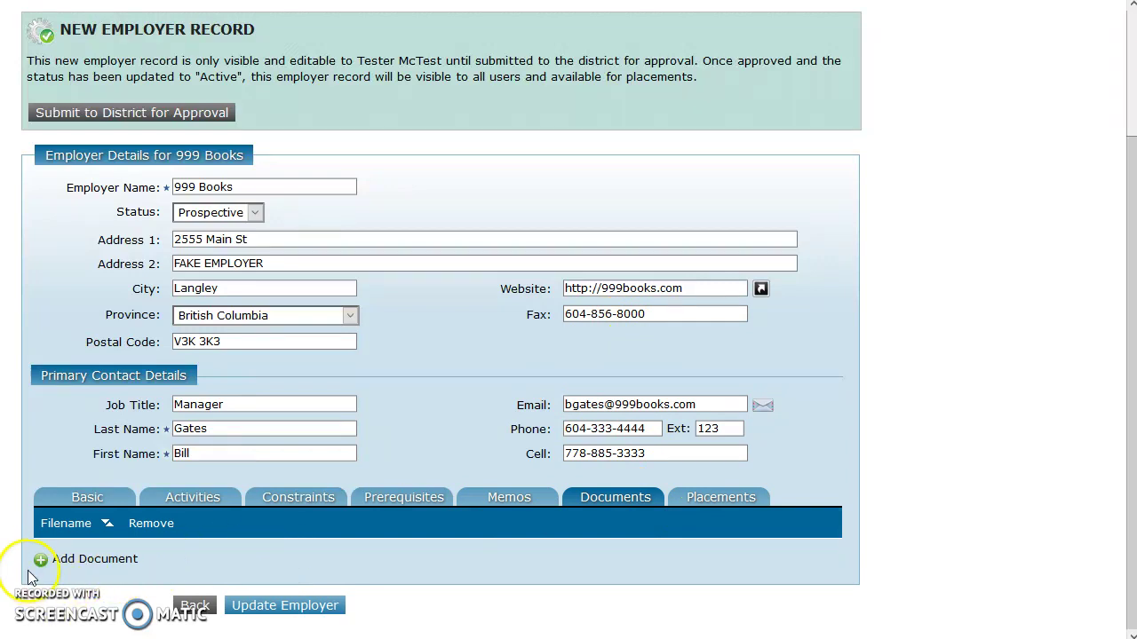
pyautogui.click(42, 561)
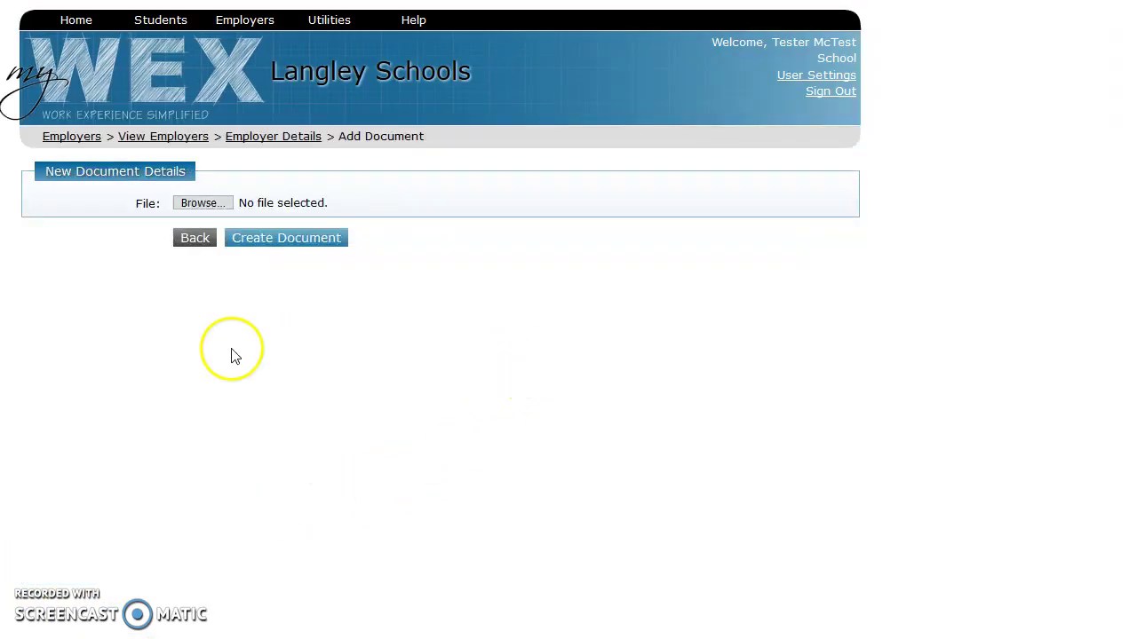
# - Upload 999BooksWSWPFormJune72019.pdf as a new document on the 999 Books record
pyautogui.click(199, 204)
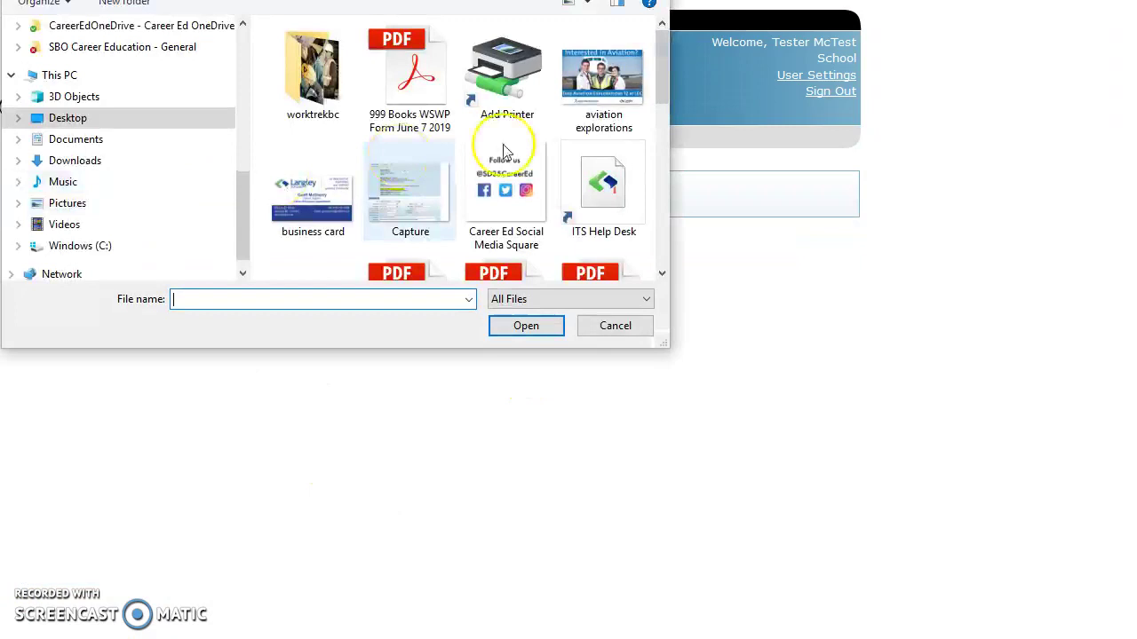
pyautogui.moveTo(660, 82); pyautogui.dragTo(661, 35)
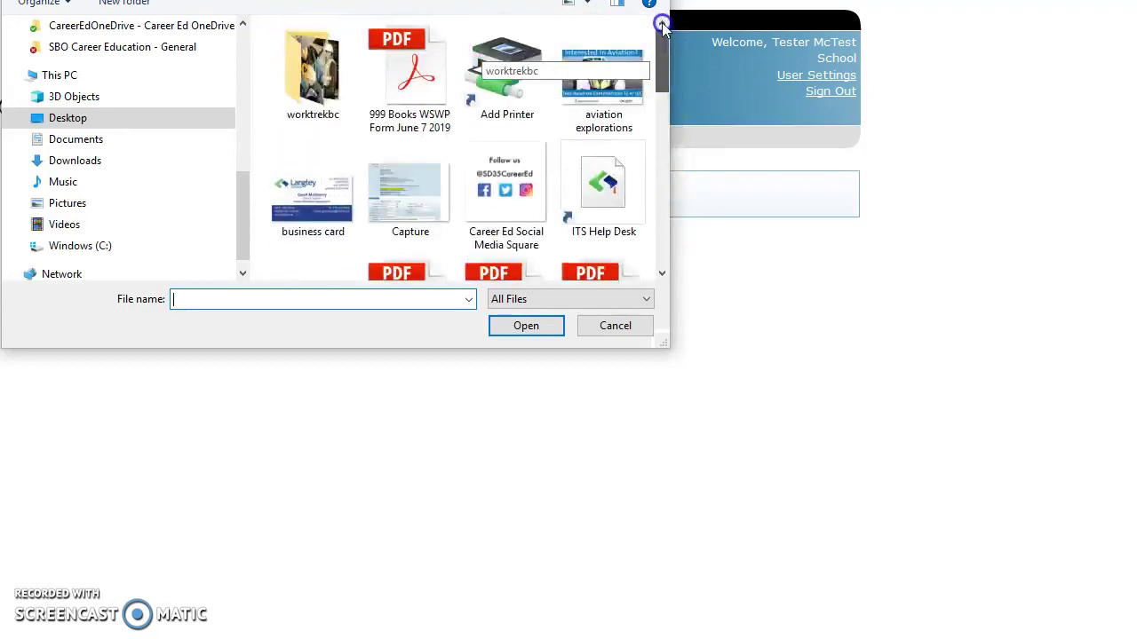
pyautogui.click(426, 67)
pyautogui.click(524, 325)
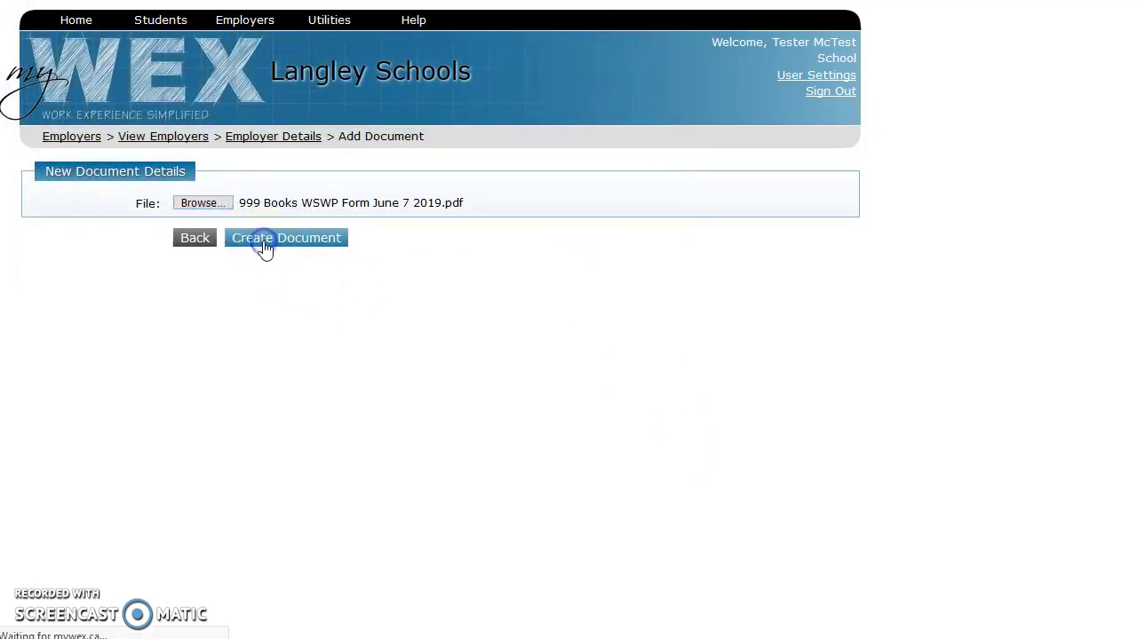
pyautogui.scroll(-2, 346, 271)
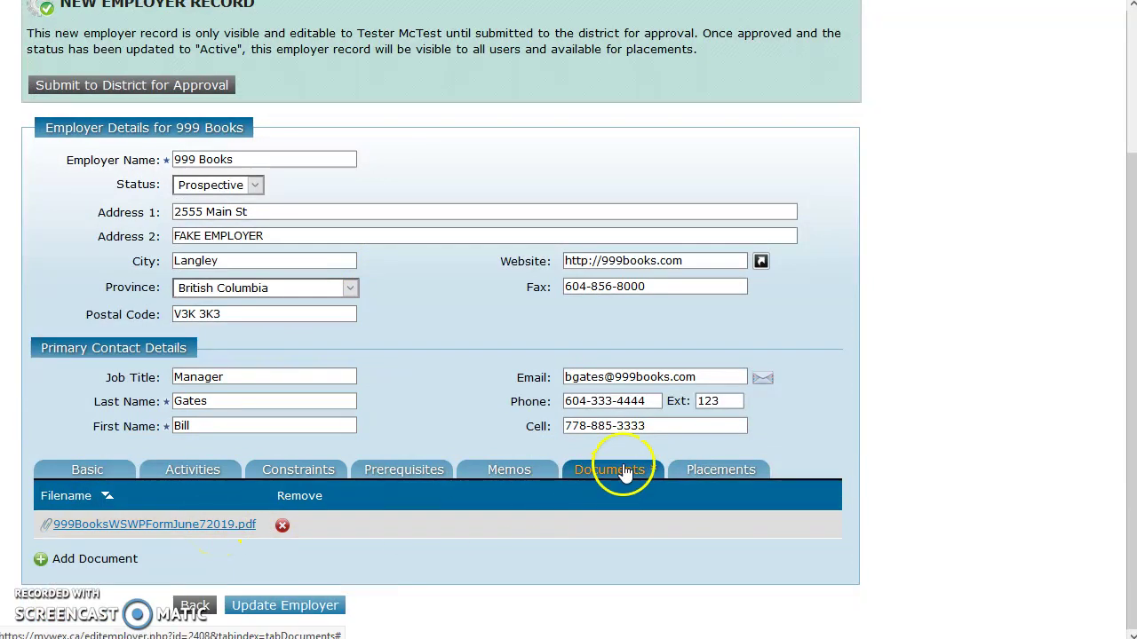
pyautogui.click(705, 470)
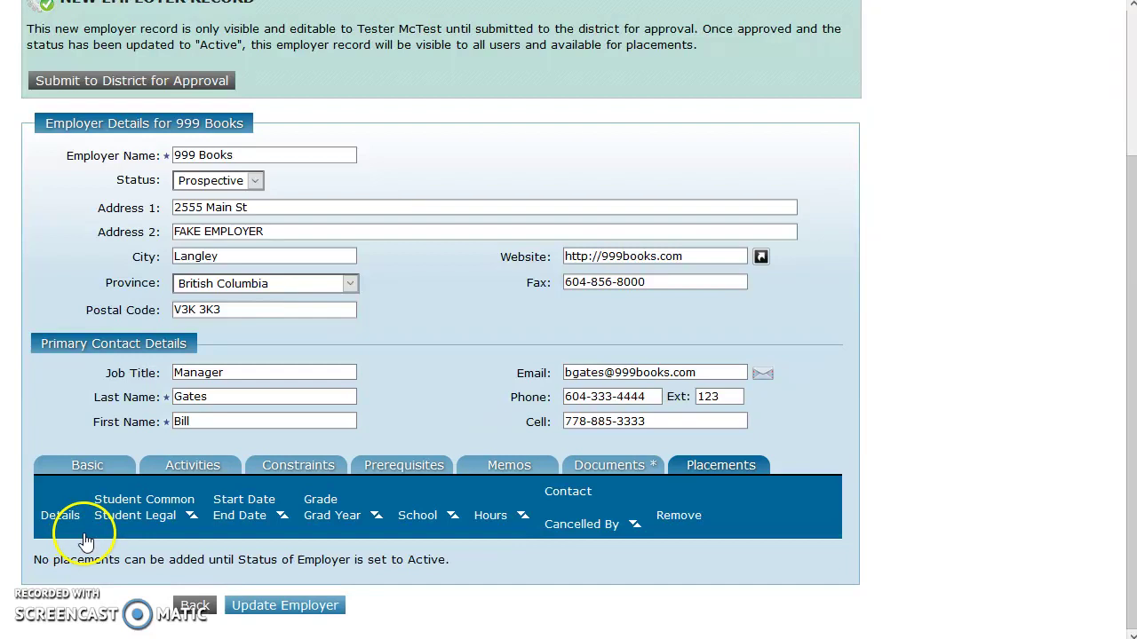
# - Review each 999 Books tab, ending on Basic details with WCB 546874 and June 13, 2019 analysis
pyautogui.click(625, 465)
pyautogui.click(489, 465)
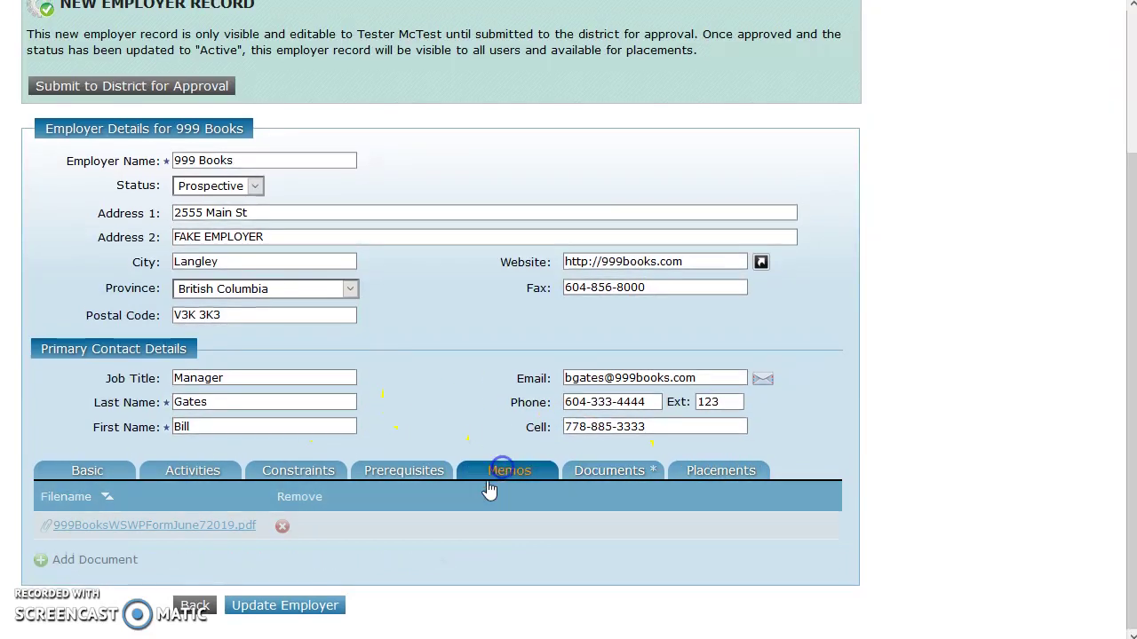
pyautogui.click(429, 502)
pyautogui.click(316, 495)
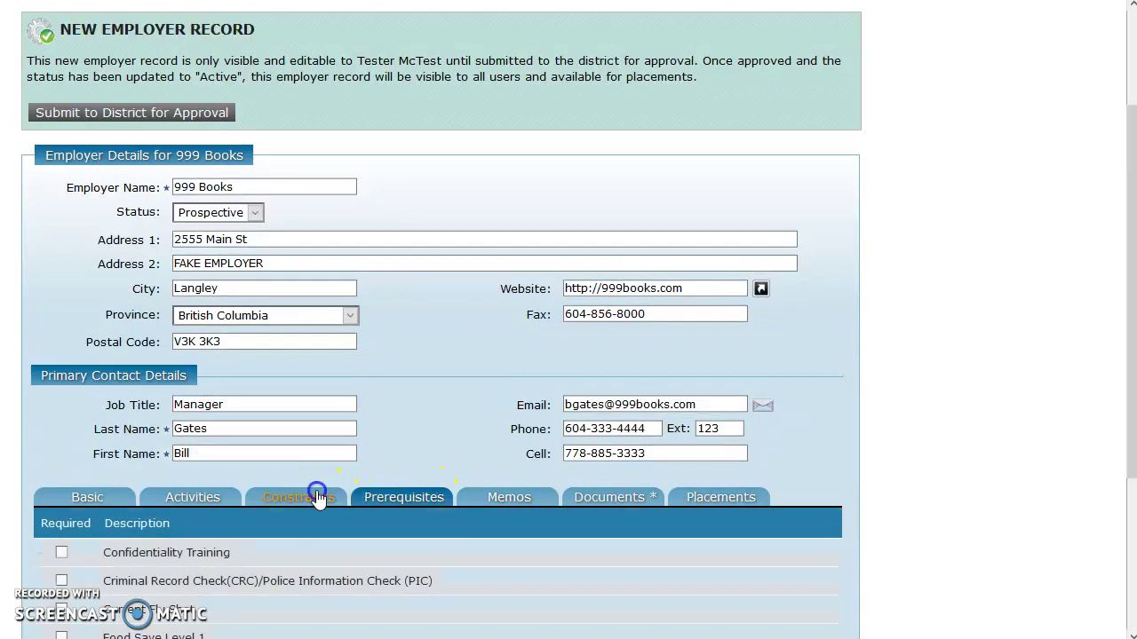
pyautogui.click(212, 506)
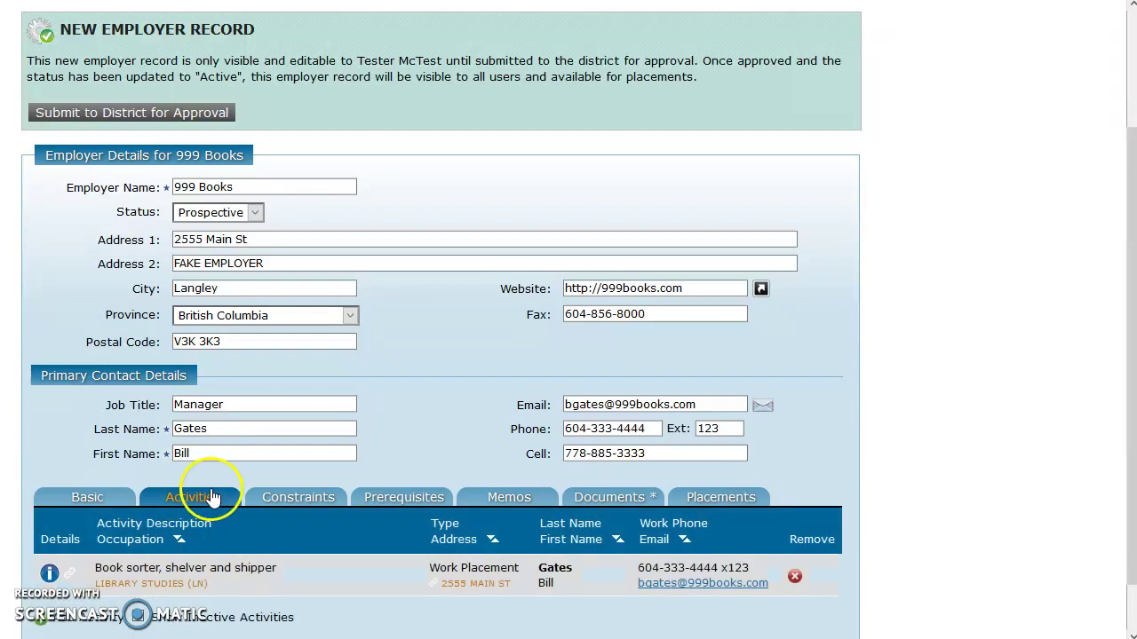
pyautogui.click(111, 504)
pyautogui.scroll(-3, 444, 395)
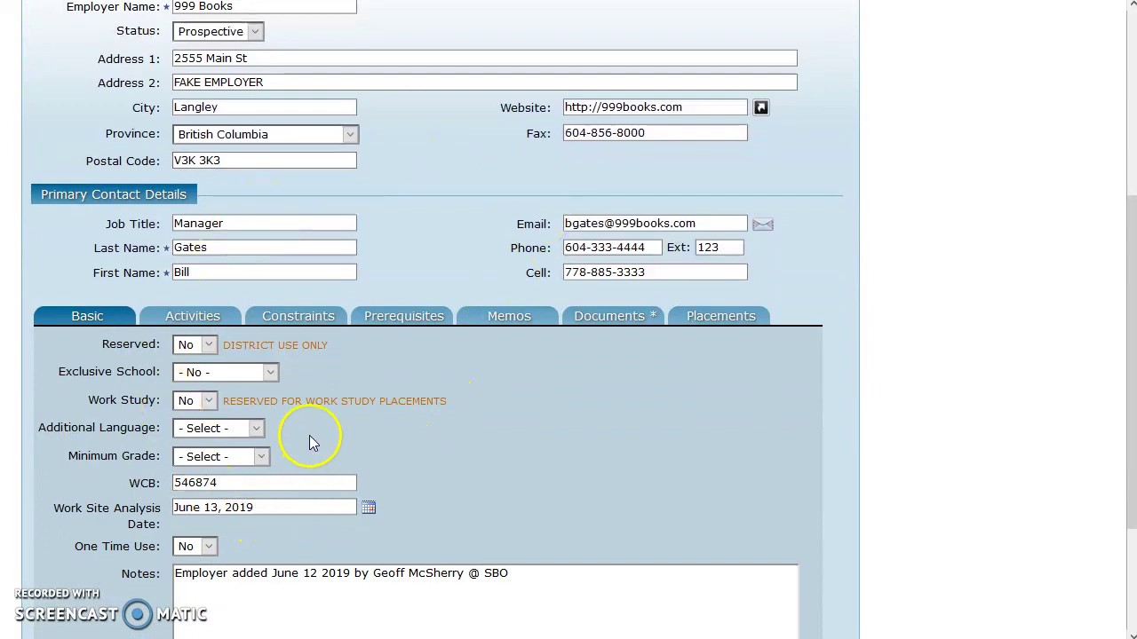
pyautogui.scroll(-3, 368, 398)
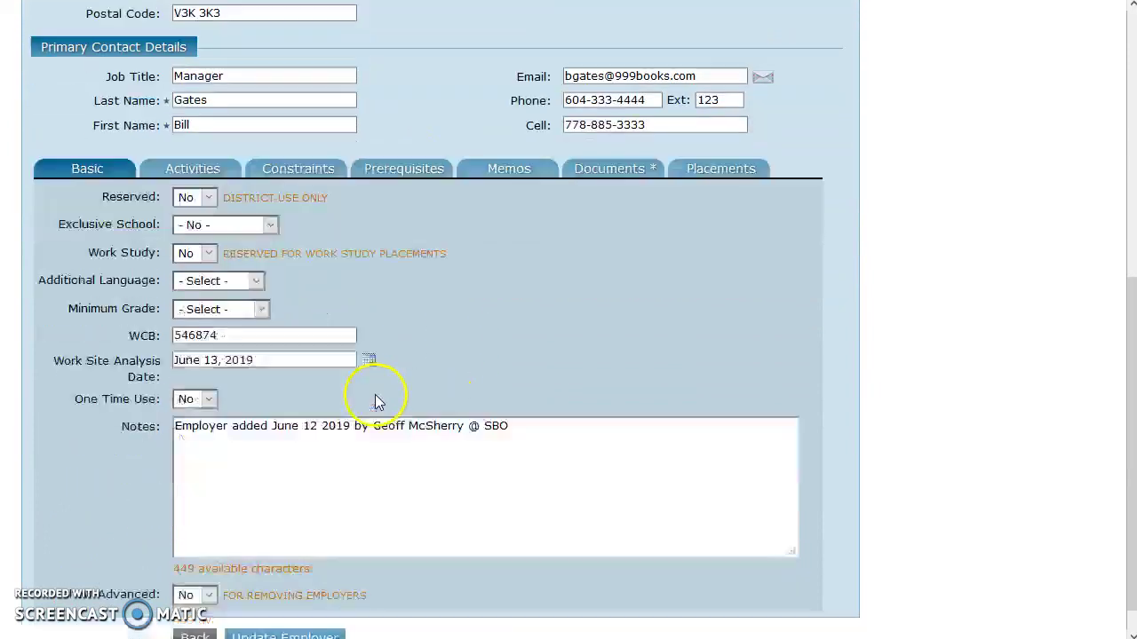
pyautogui.scroll(7, 378, 392)
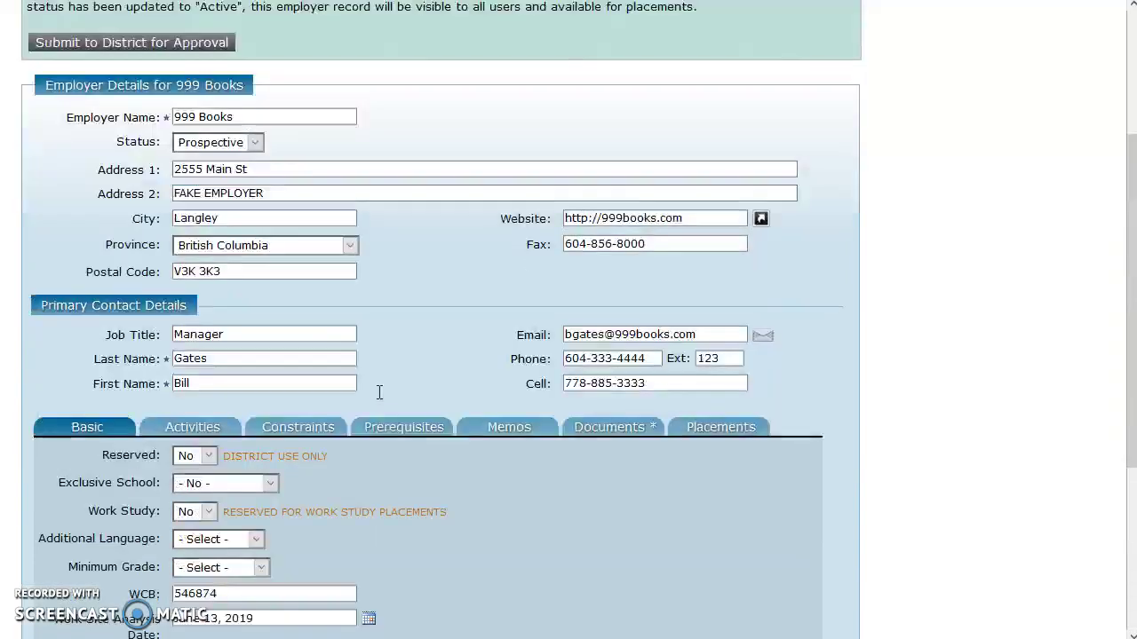
pyautogui.scroll(-7, 355, 424)
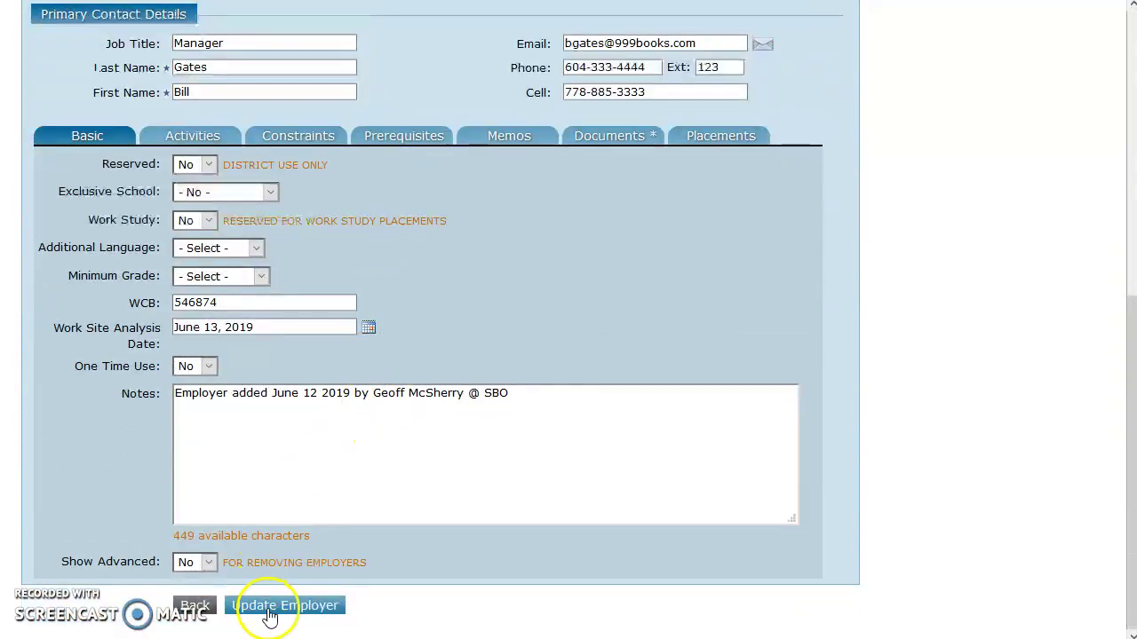
pyautogui.scroll(5, 296, 559)
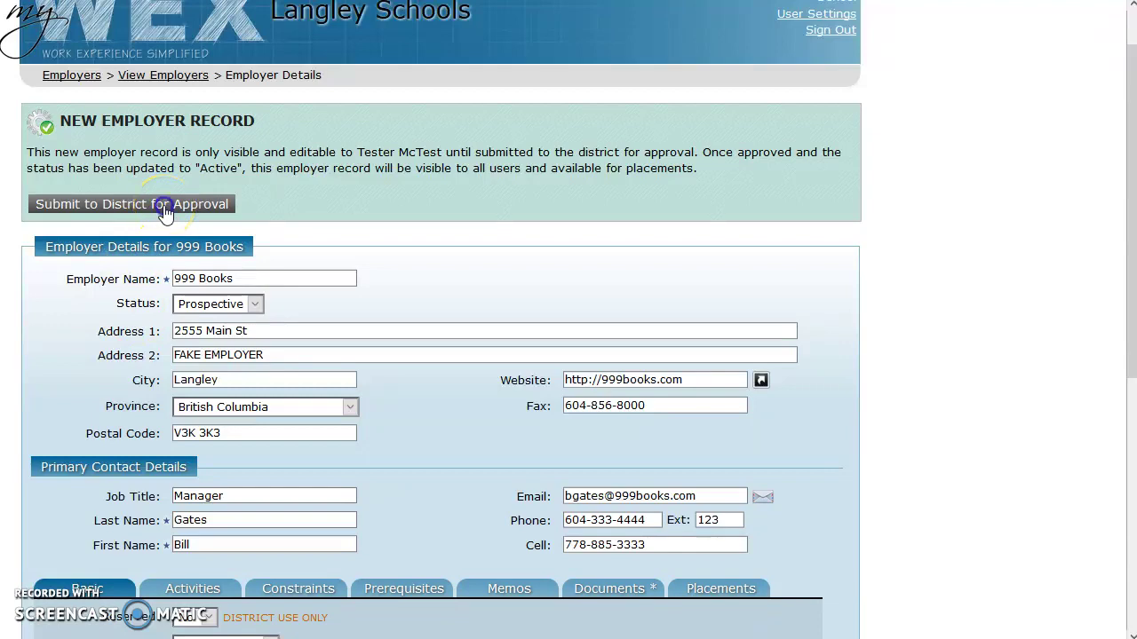
# - Submit 999 Books to the district for approval, then go to Utilities > Employer Workflow
pyautogui.click(164, 206)
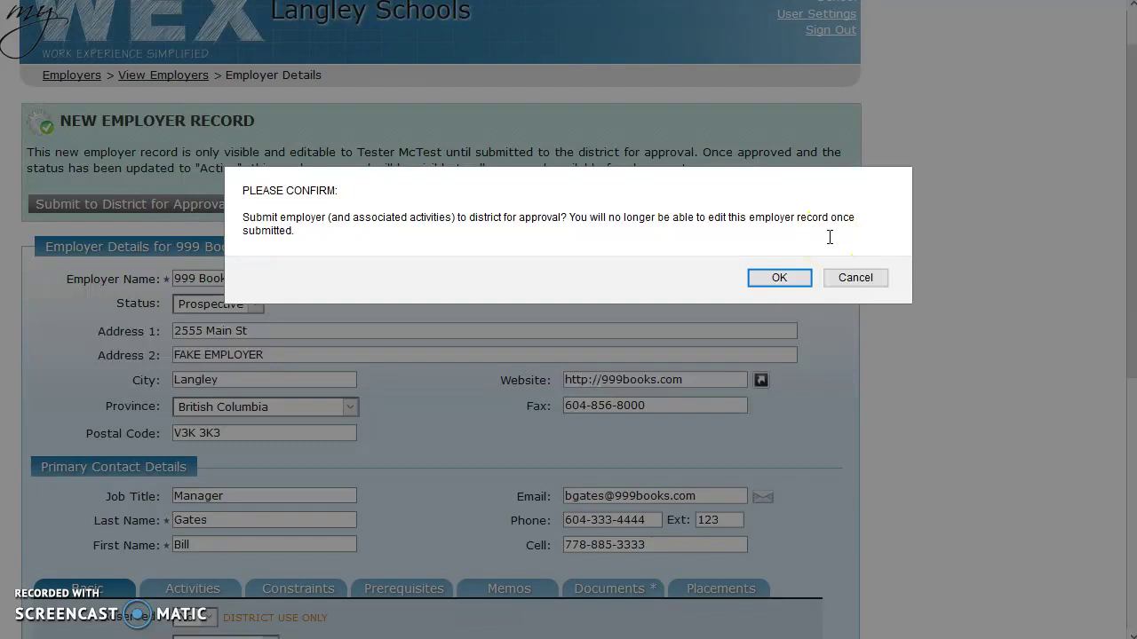
pyautogui.click(779, 278)
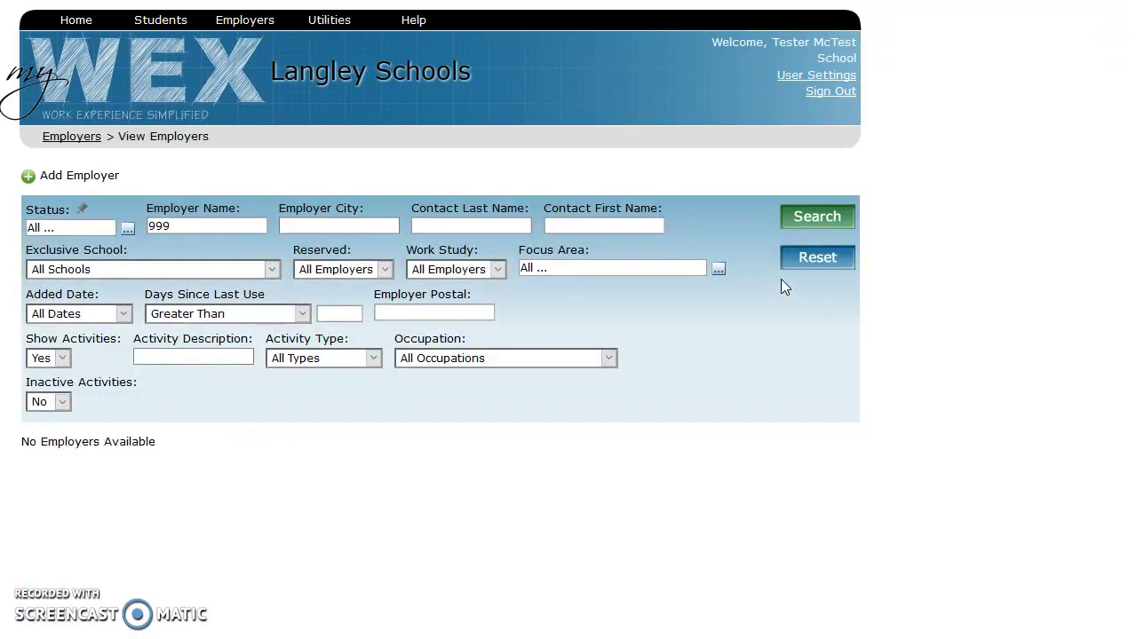
pyautogui.click(351, 129)
pyautogui.moveTo(329, 36)
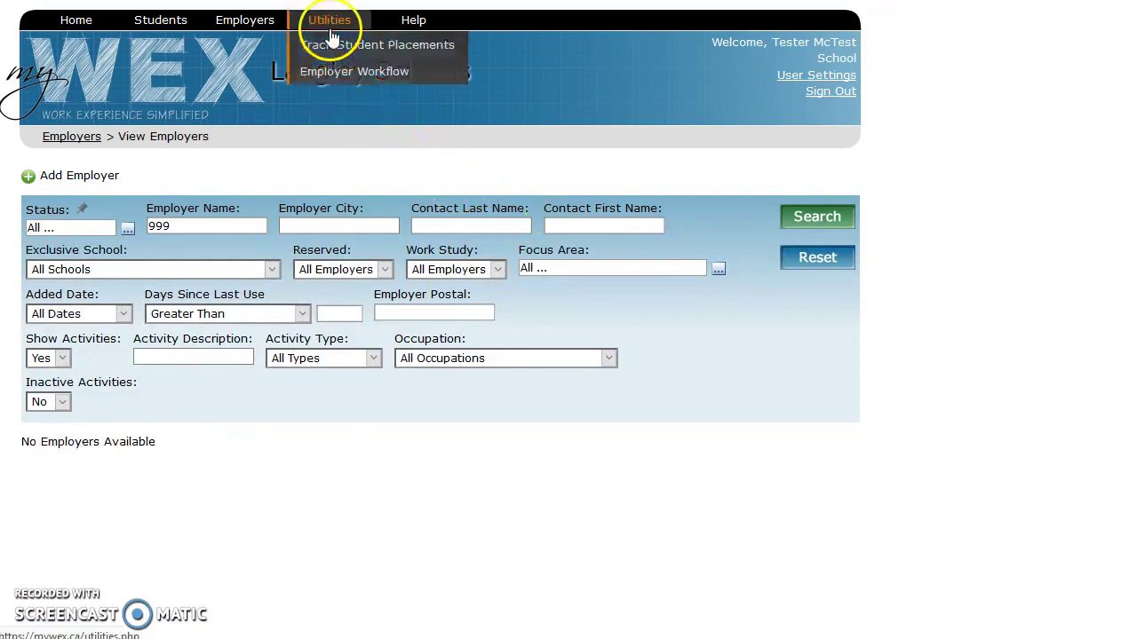
pyautogui.click(346, 75)
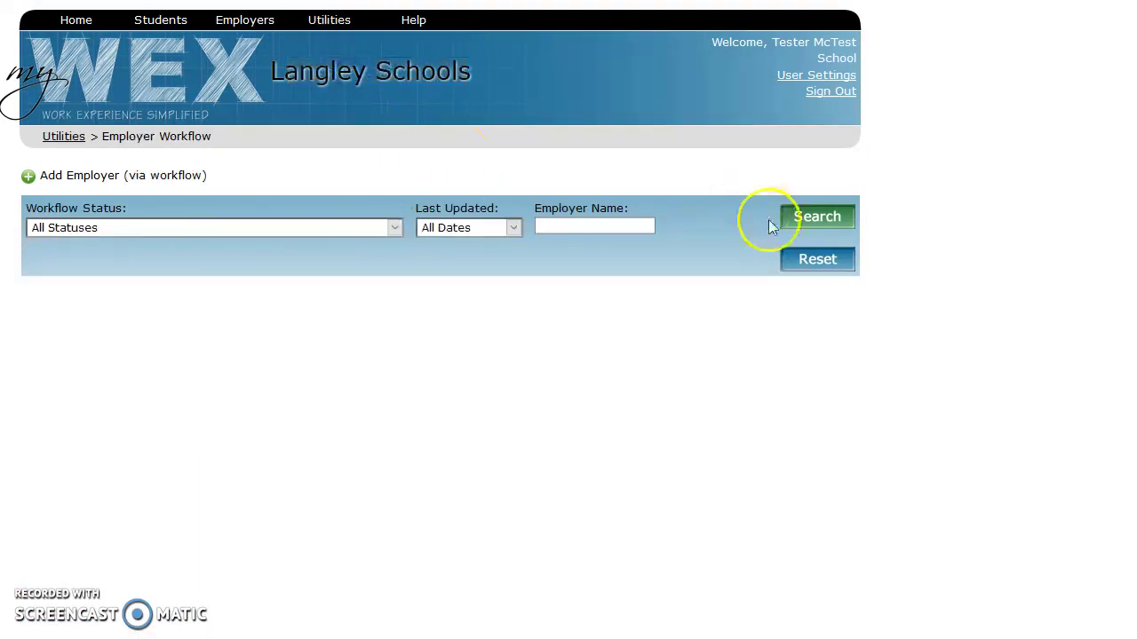